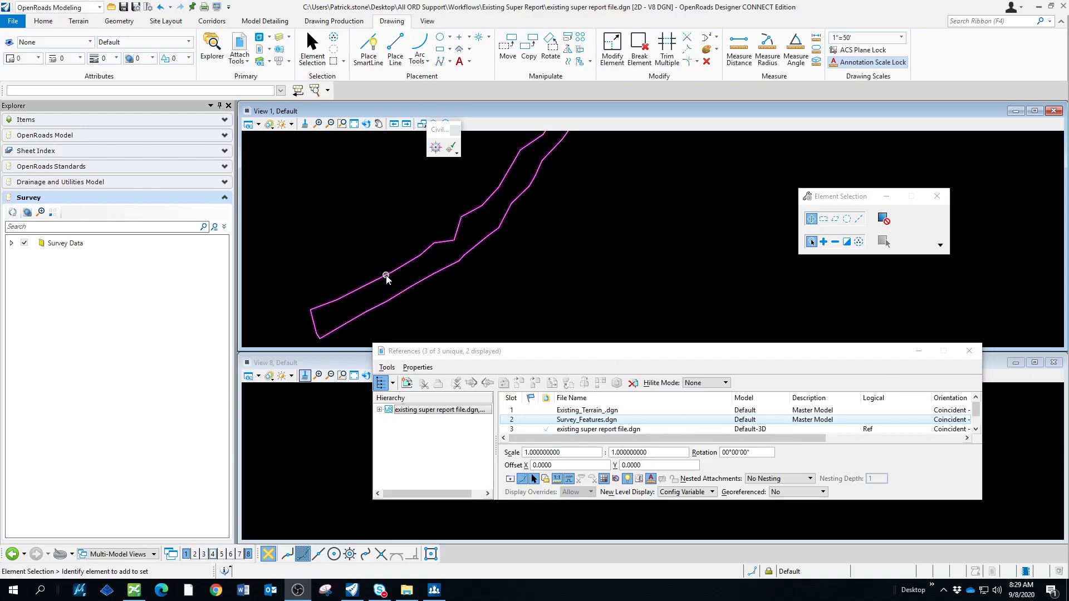
- Set Triangles to On for the Super Report terrain and zoom into the corridor in View 1
{"action": "mouse_move", "coordinate": [386, 277]}
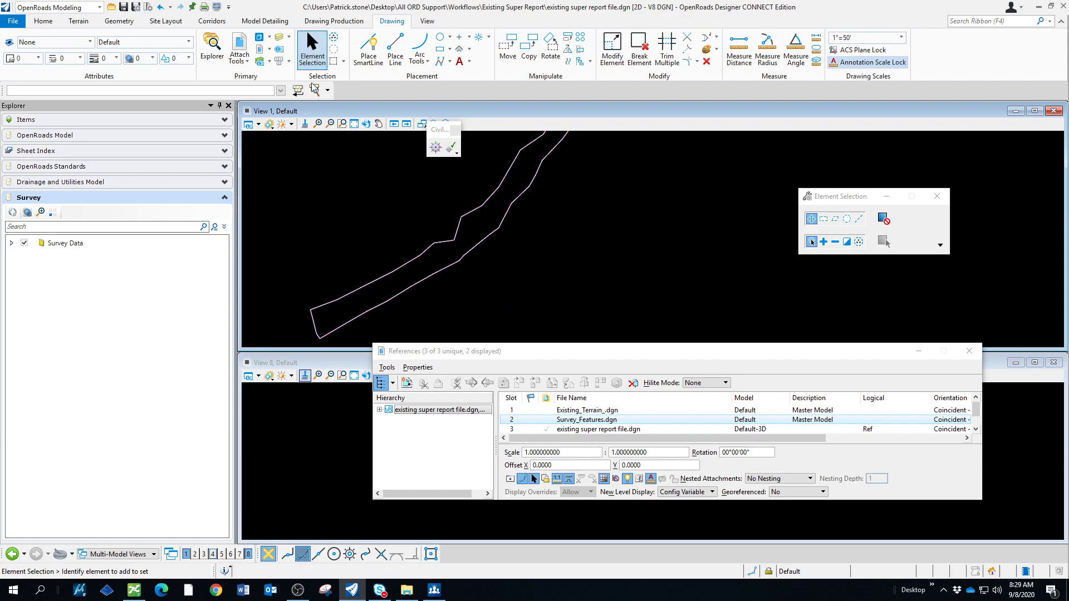
{"action": "left_click", "coordinate": [415, 260]}
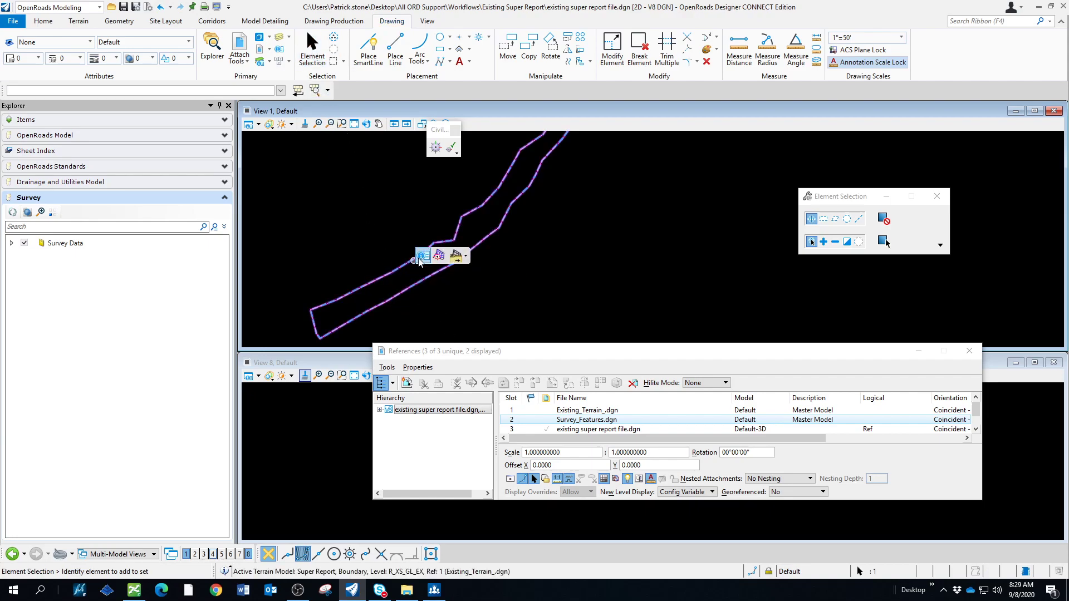
{"action": "left_click", "coordinate": [421, 257]}
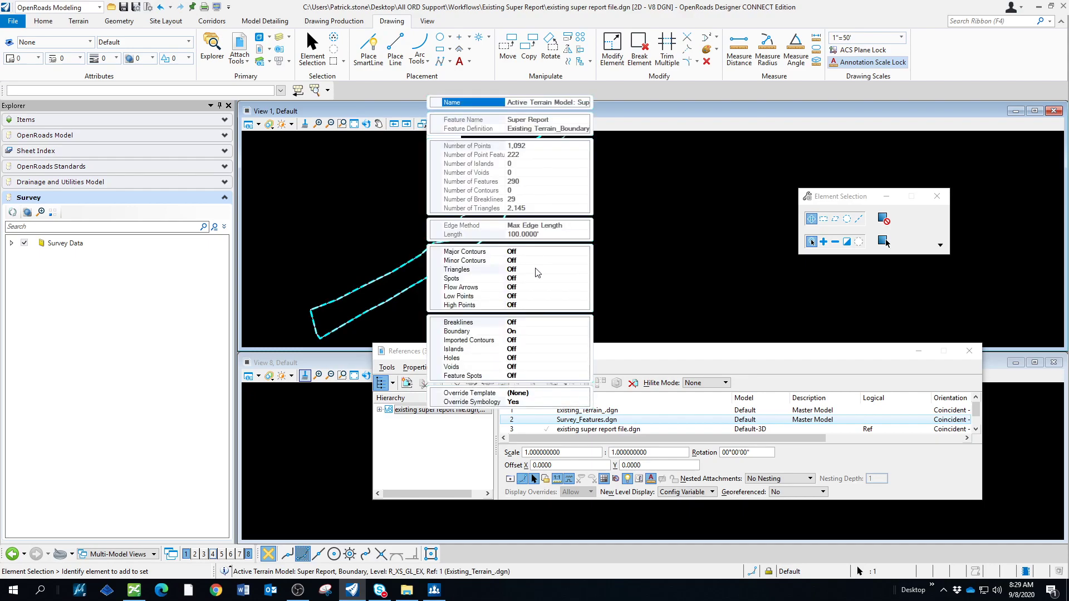
{"action": "left_click", "coordinate": [538, 272]}
{"action": "scroll", "coordinate": [352, 311], "scroll_direction": "up", "scroll_amount": 2}
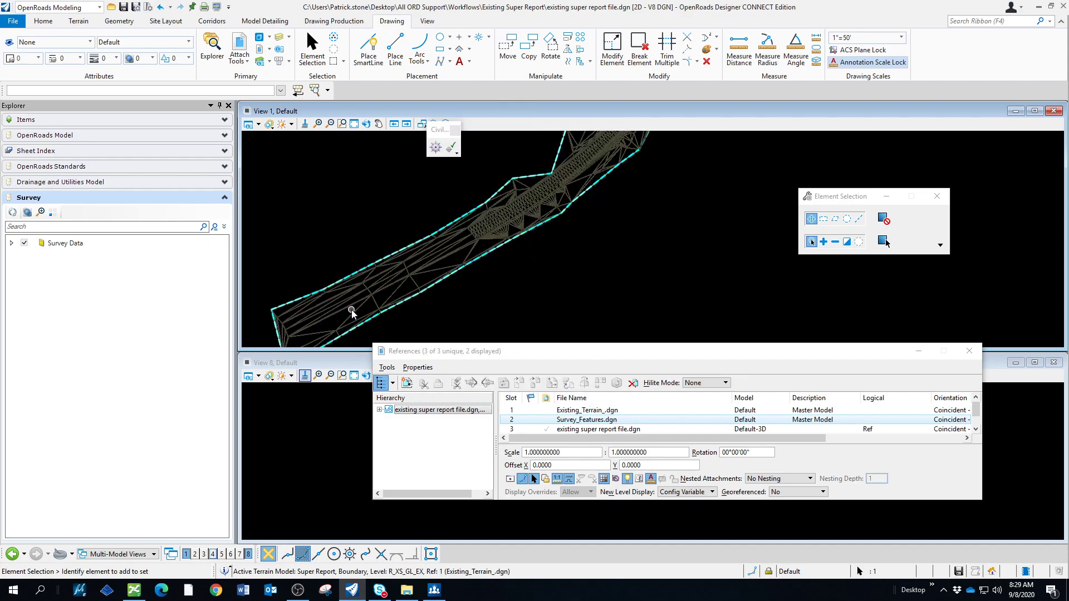
{"action": "scroll", "coordinate": [351, 312], "scroll_direction": "up", "scroll_amount": 1}
{"action": "middle_click_drag", "start_coordinate": [489, 219], "coordinate": [537, 276]}
{"action": "scroll", "coordinate": [540, 268], "scroll_direction": "up", "scroll_amount": 1}
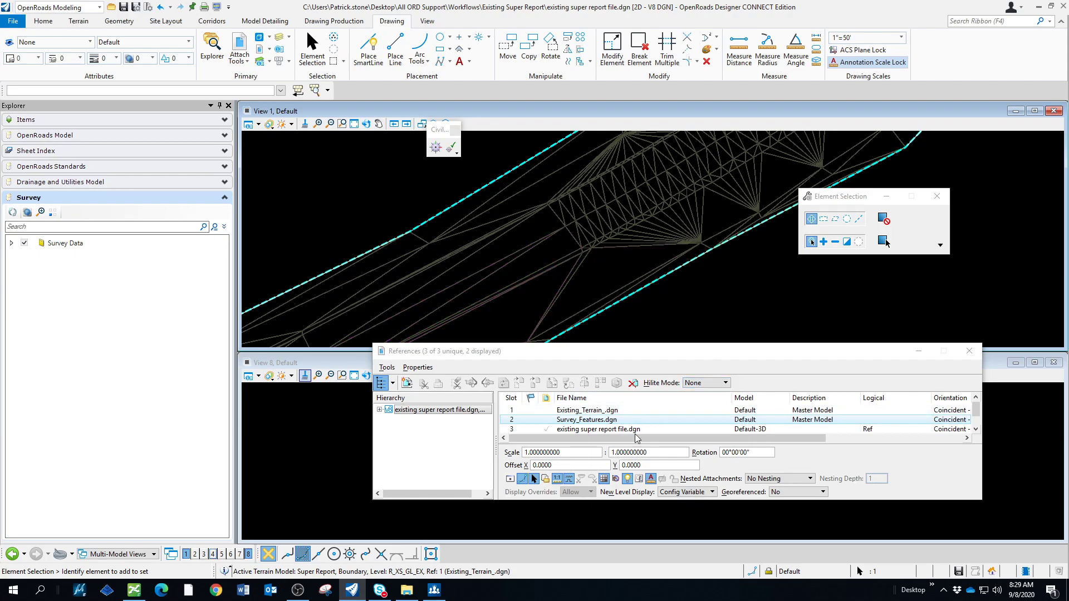
- Display the Survey_Features.dgn reference and set the Super Report terrain's Triangles to Off
{"action": "left_click", "coordinate": [510, 479]}
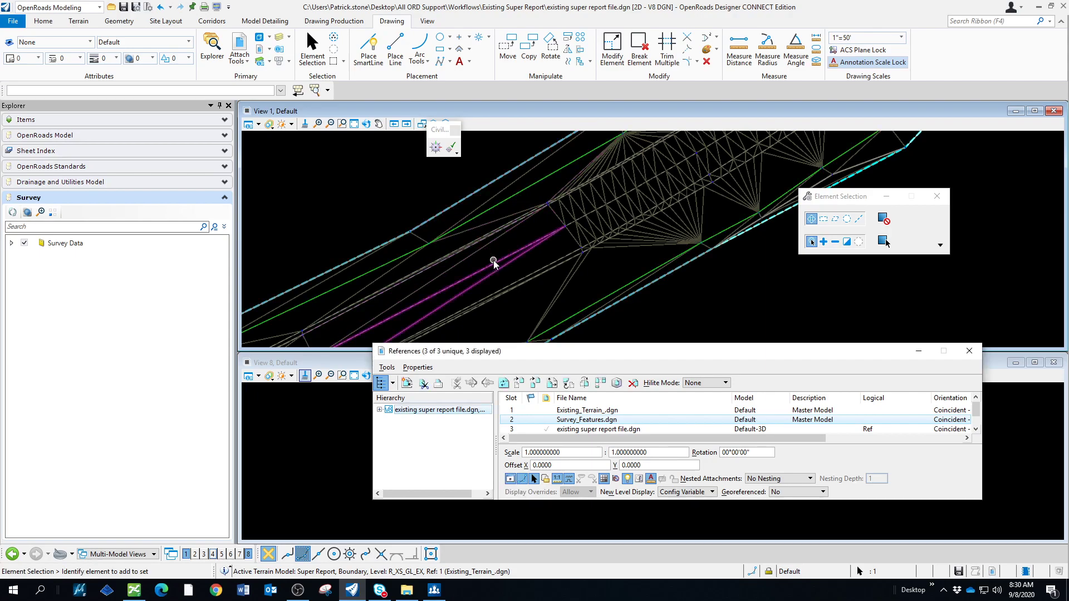
{"action": "mouse_move", "coordinate": [479, 268]}
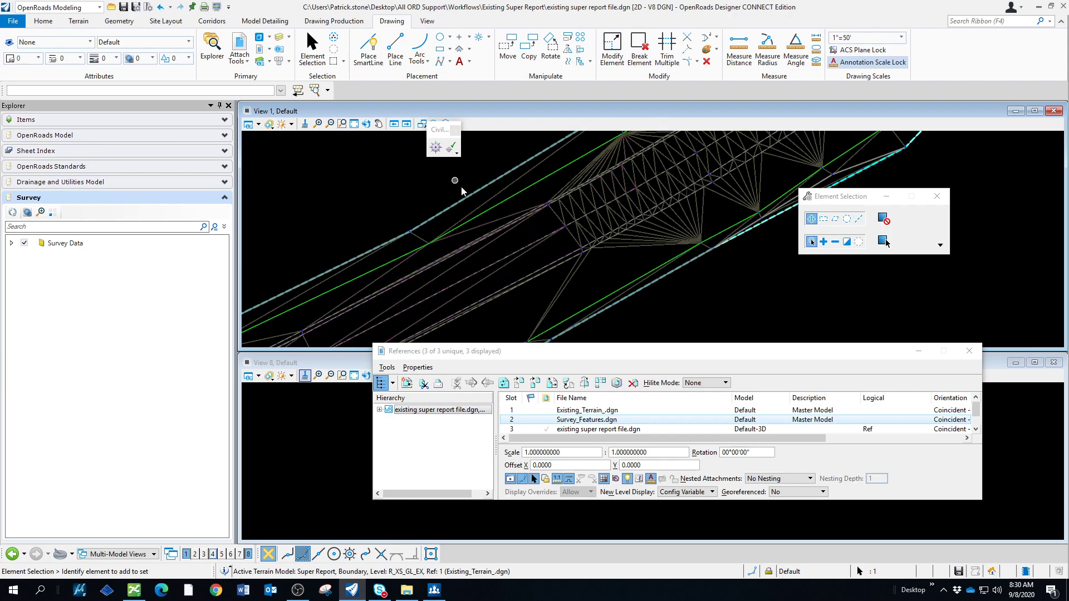
{"action": "mouse_move", "coordinate": [465, 199]}
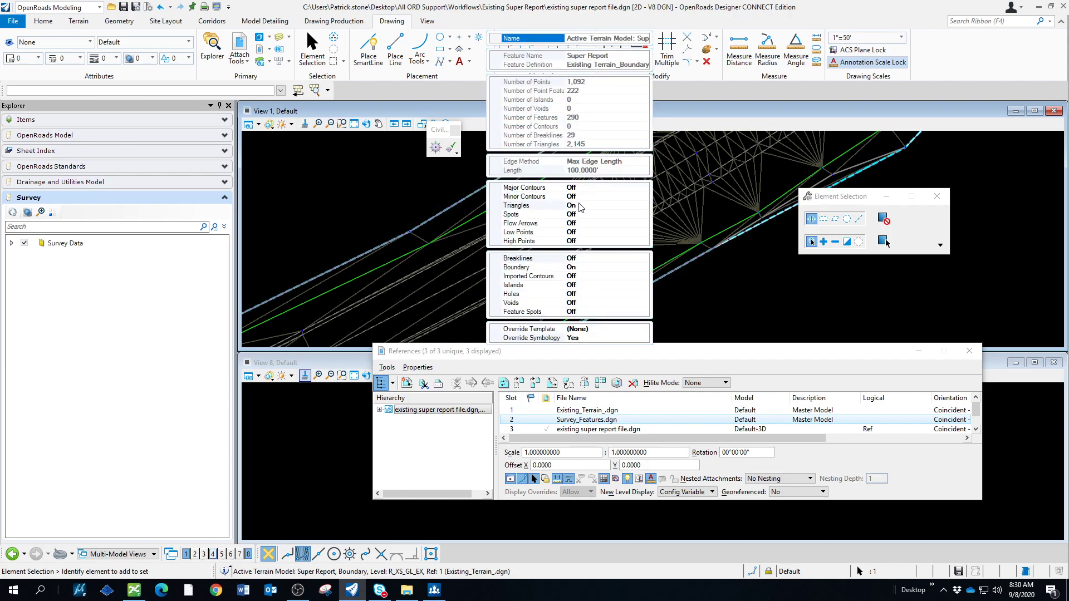
{"action": "left_click", "coordinate": [581, 206]}
{"action": "key", "text": "Down"}
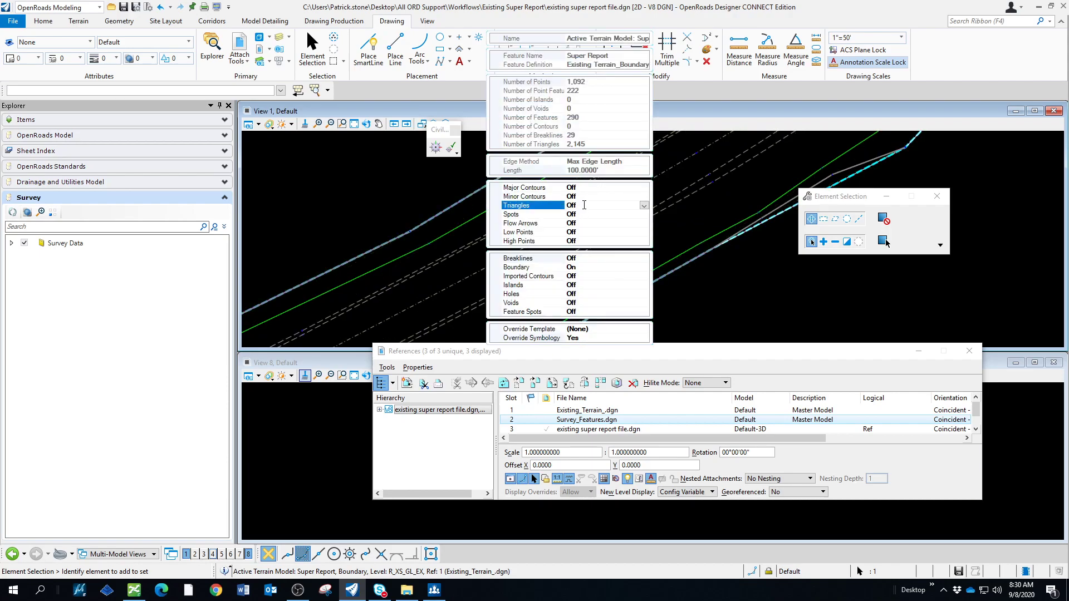
{"action": "scroll", "coordinate": [466, 262], "scroll_direction": "down", "scroll_amount": 2}
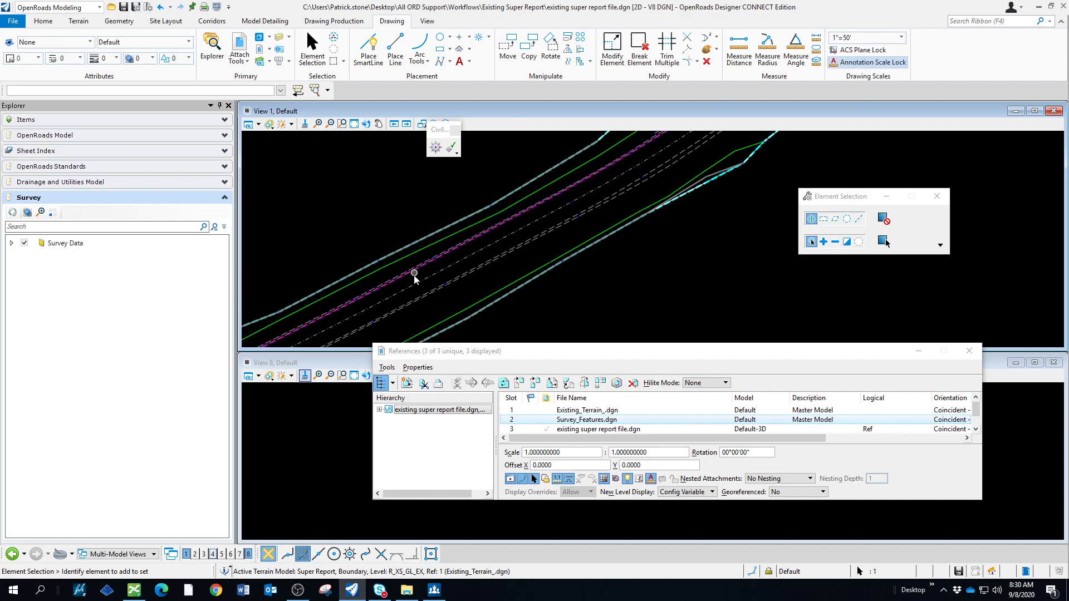
{"action": "scroll", "coordinate": [413, 278], "scroll_direction": "down", "scroll_amount": 3}
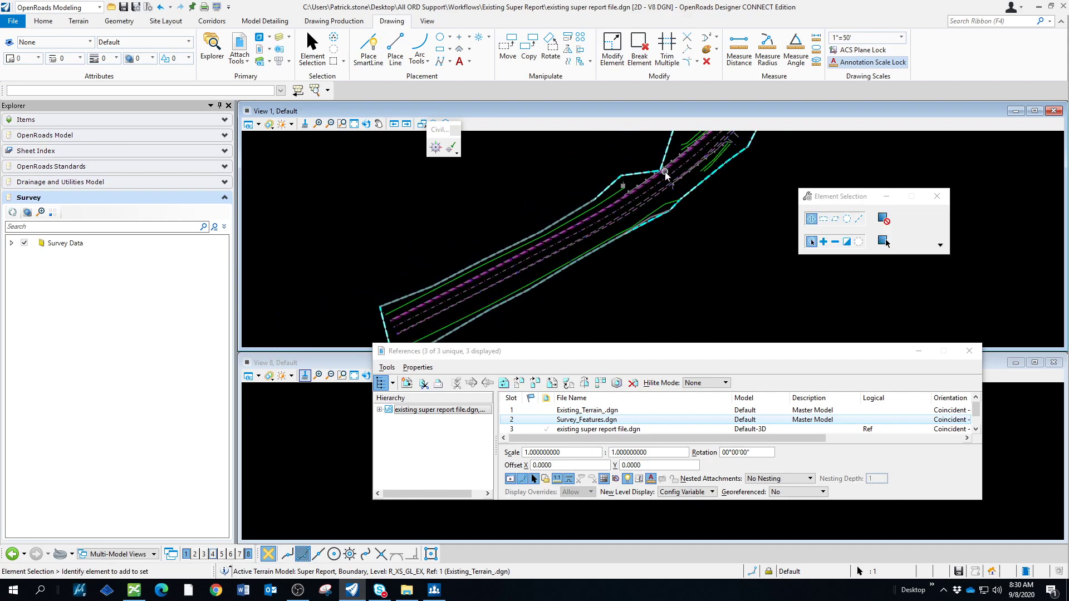
- Copy the CL1 centerline into the design file and hide the Survey_Features.dgn reference
{"action": "middle_click_drag", "start_coordinate": [510, 309], "coordinate": [605, 288]}
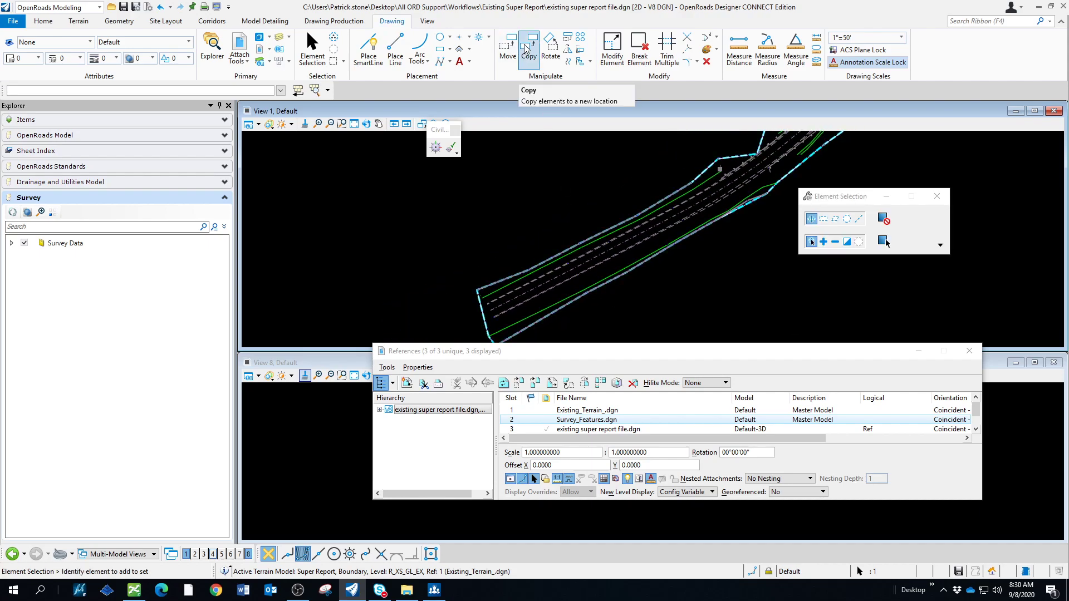
{"action": "left_click", "coordinate": [525, 49]}
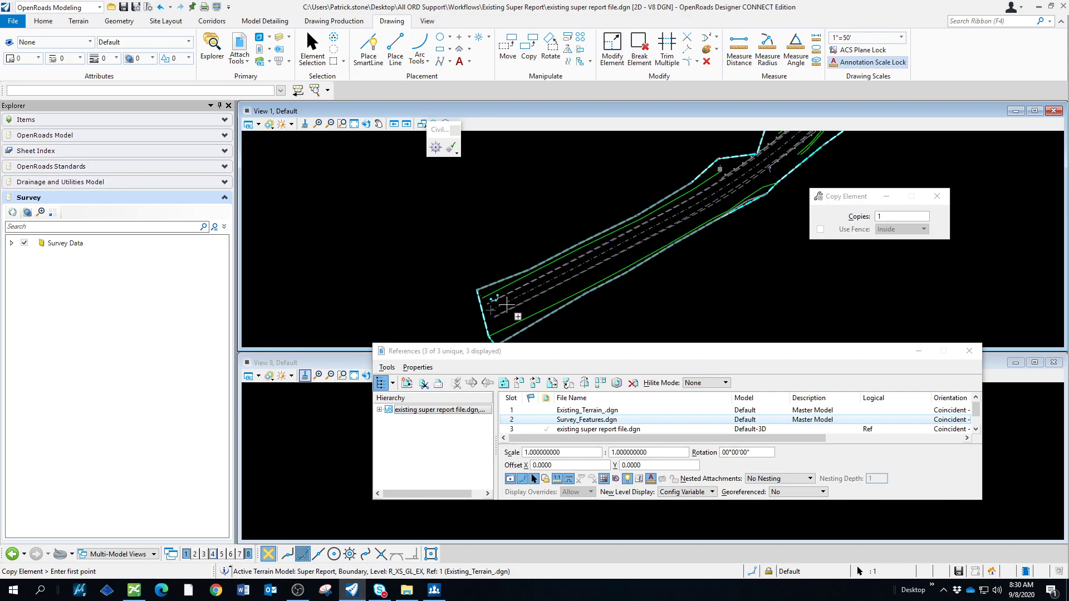
{"action": "left_click", "coordinate": [310, 45]}
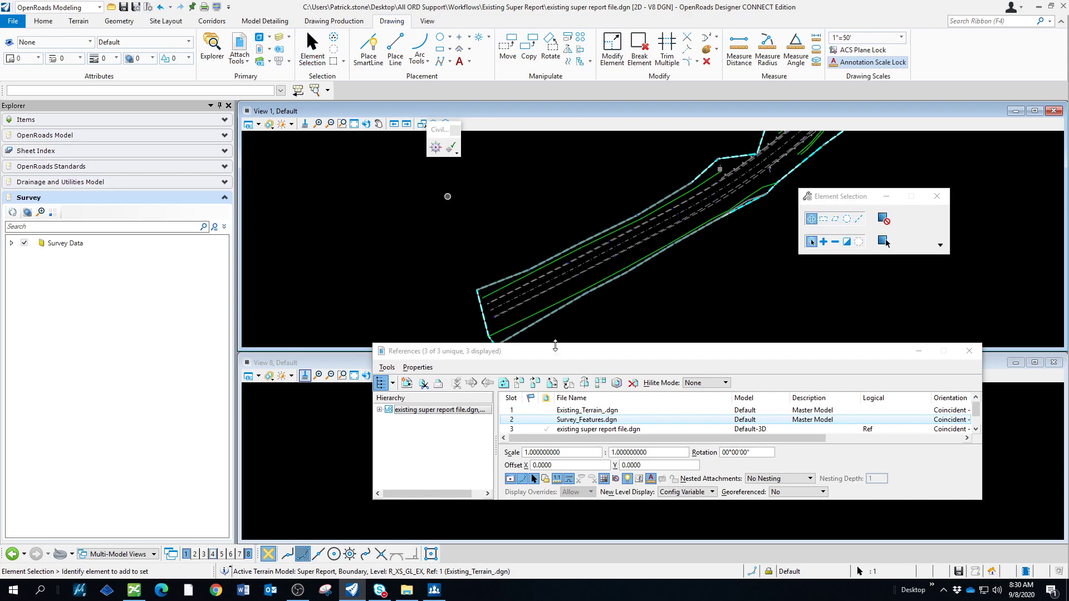
{"action": "left_click", "coordinate": [510, 303]}
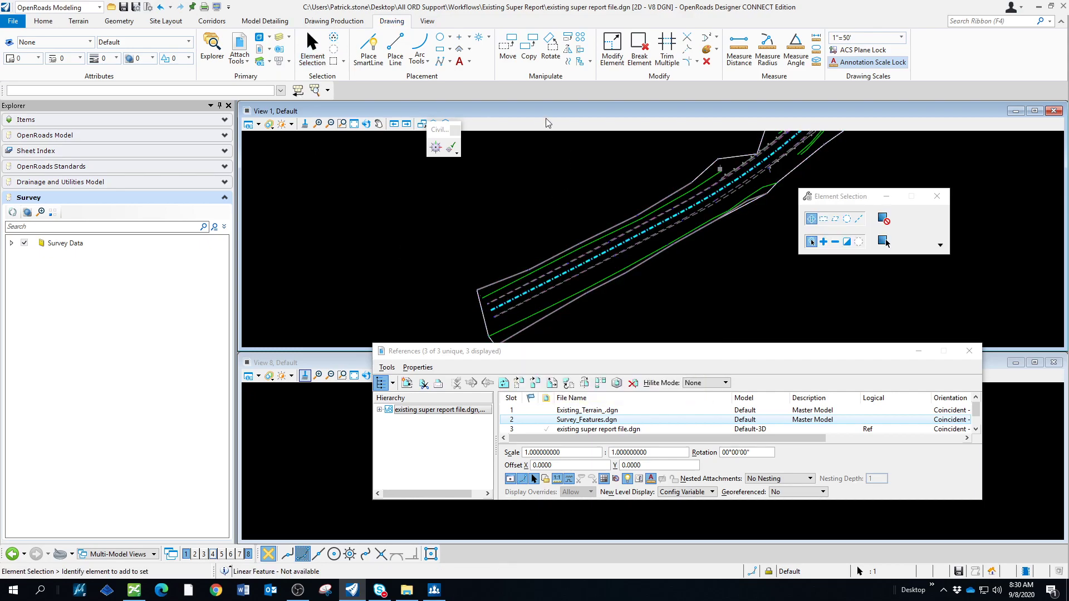
{"action": "left_click", "coordinate": [528, 49]}
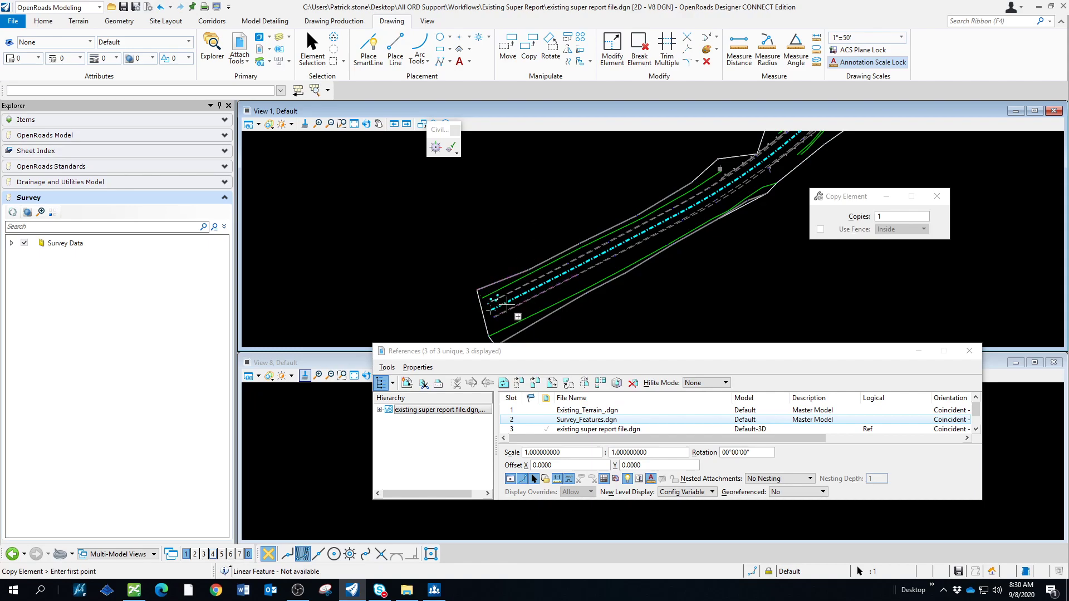
{"action": "left_click", "coordinate": [517, 300]}
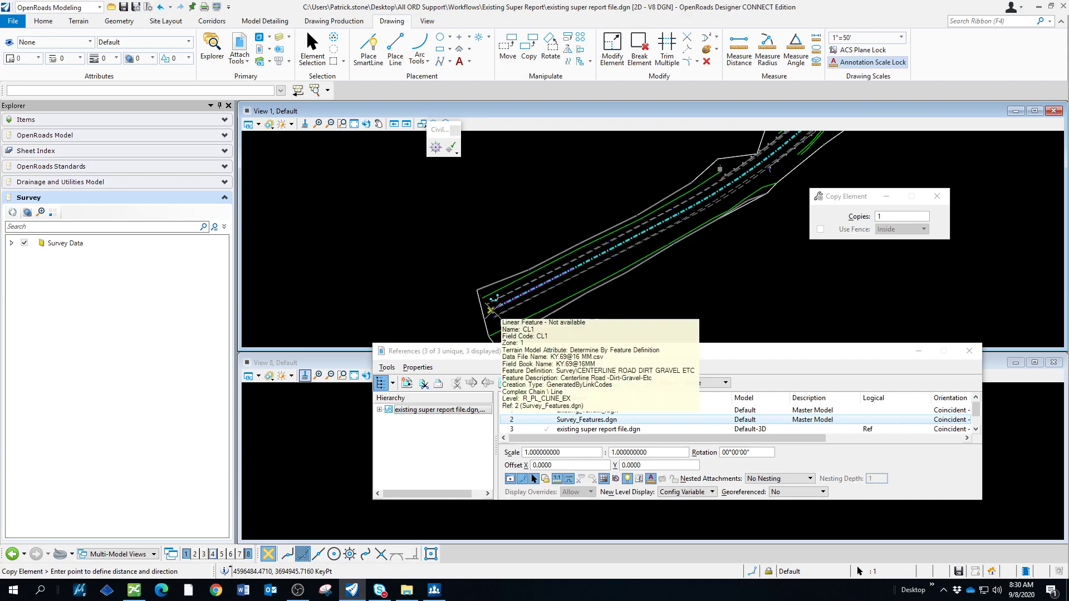
{"action": "left_click", "coordinate": [489, 310]}
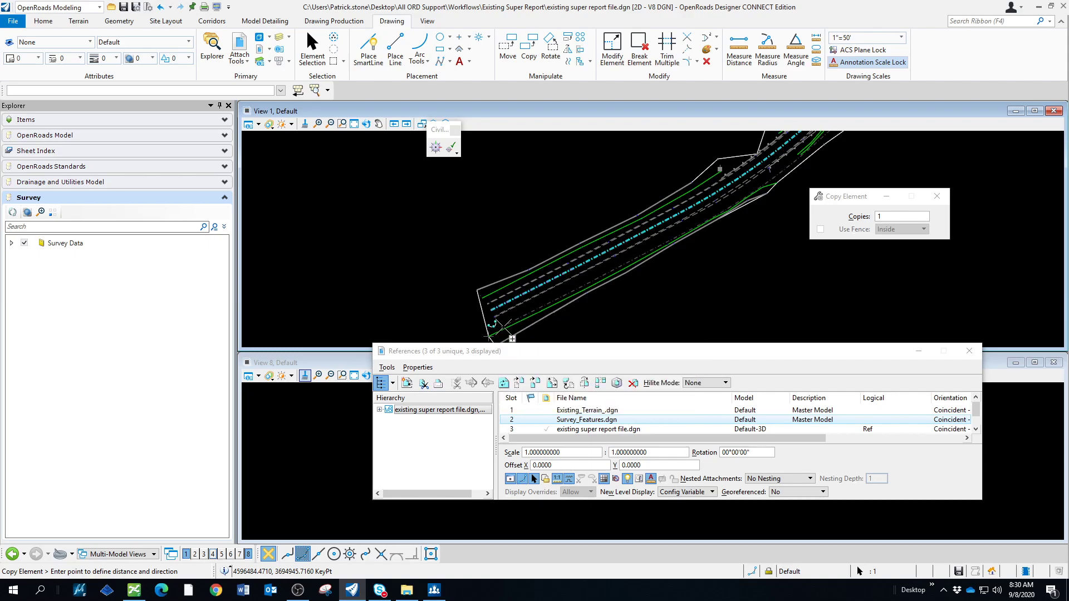
{"action": "right_click", "coordinate": [634, 310]}
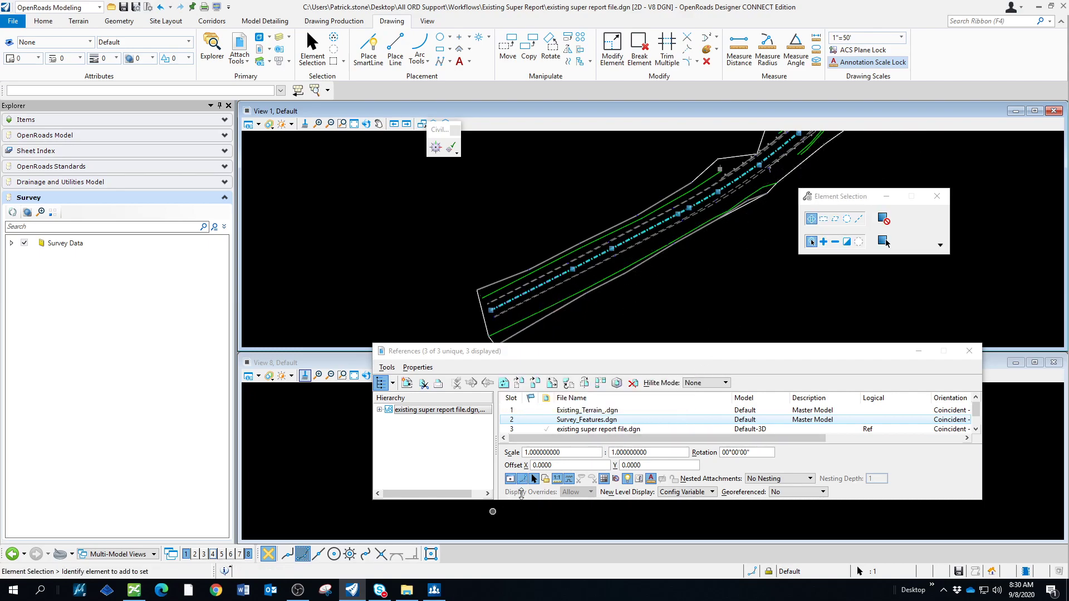
{"action": "left_click", "coordinate": [510, 478]}
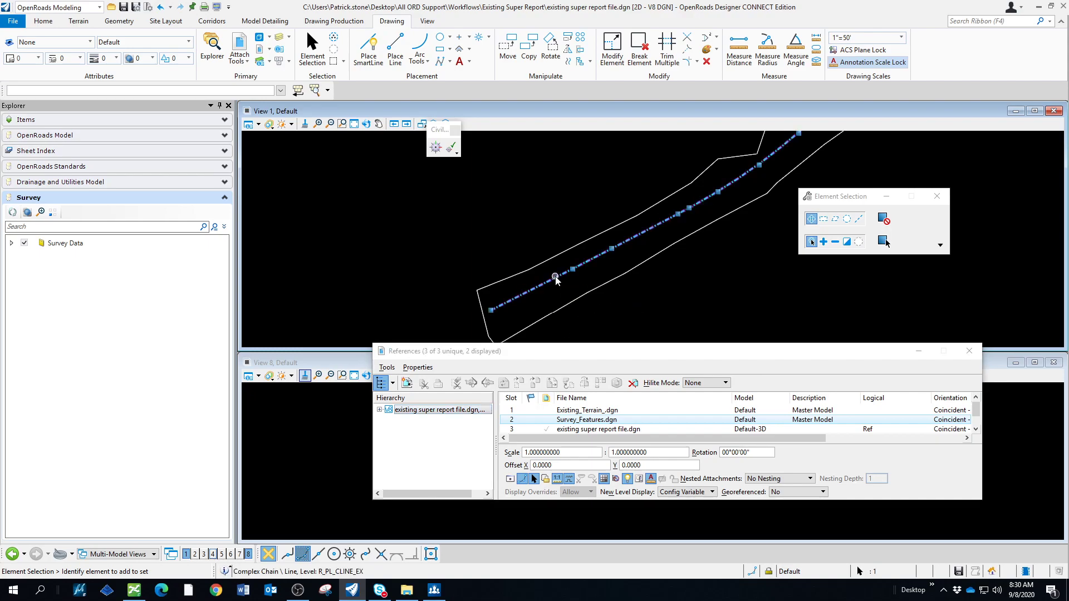
- Open Profile-1 for the copied centerline in the lower View 8
{"action": "left_click_drag", "start_coordinate": [571, 357], "coordinate": [795, 392]}
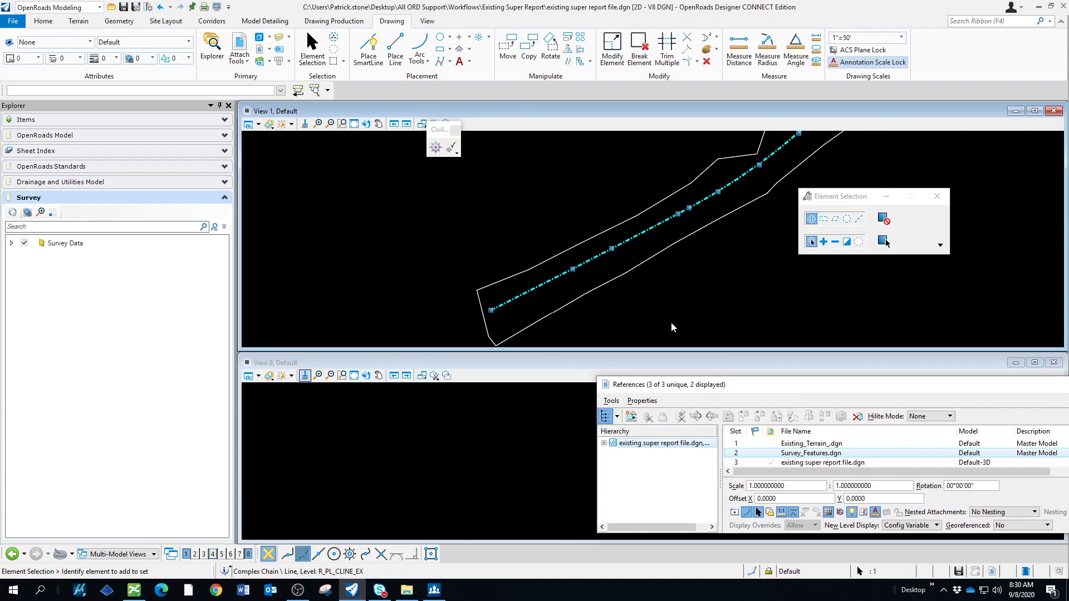
{"action": "scroll", "coordinate": [771, 280], "scroll_direction": "down", "scroll_amount": 1}
{"action": "middle_click_drag", "start_coordinate": [771, 279], "coordinate": [585, 239]}
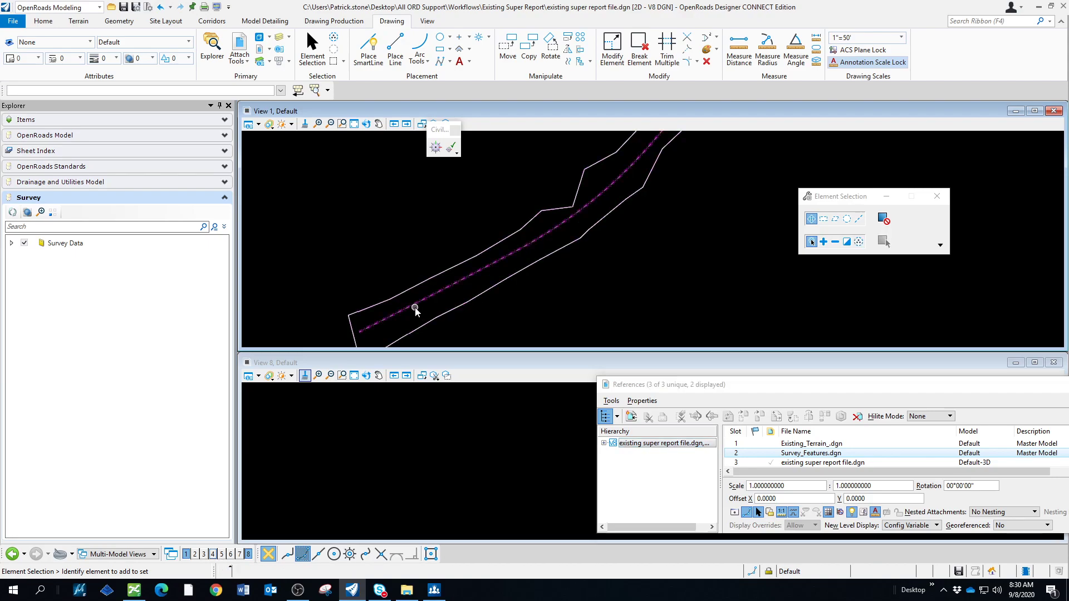
{"action": "mouse_move", "coordinate": [416, 307]}
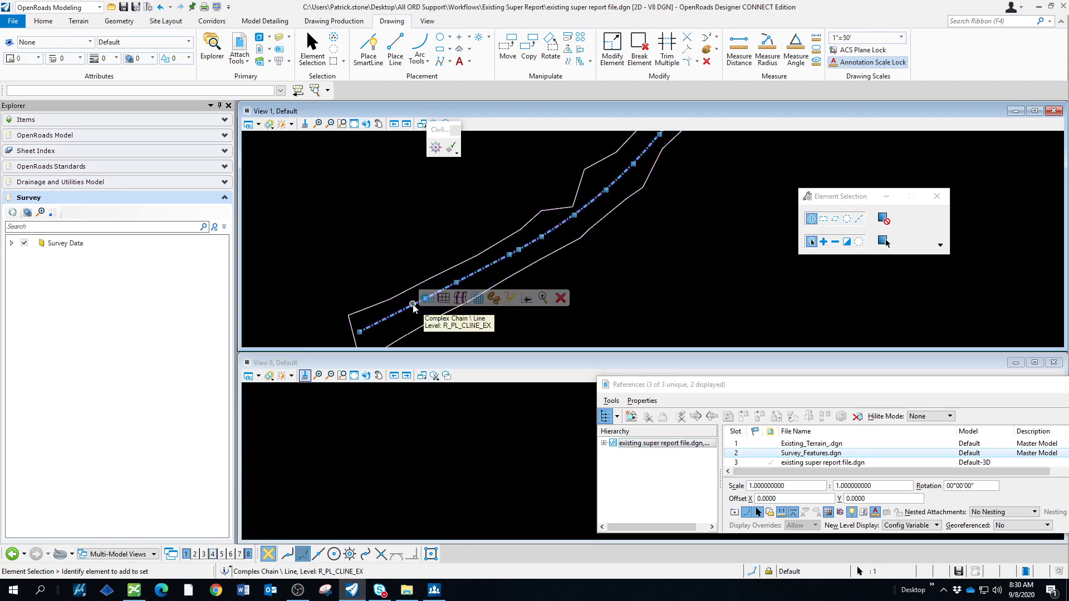
{"action": "left_click", "coordinate": [444, 299]}
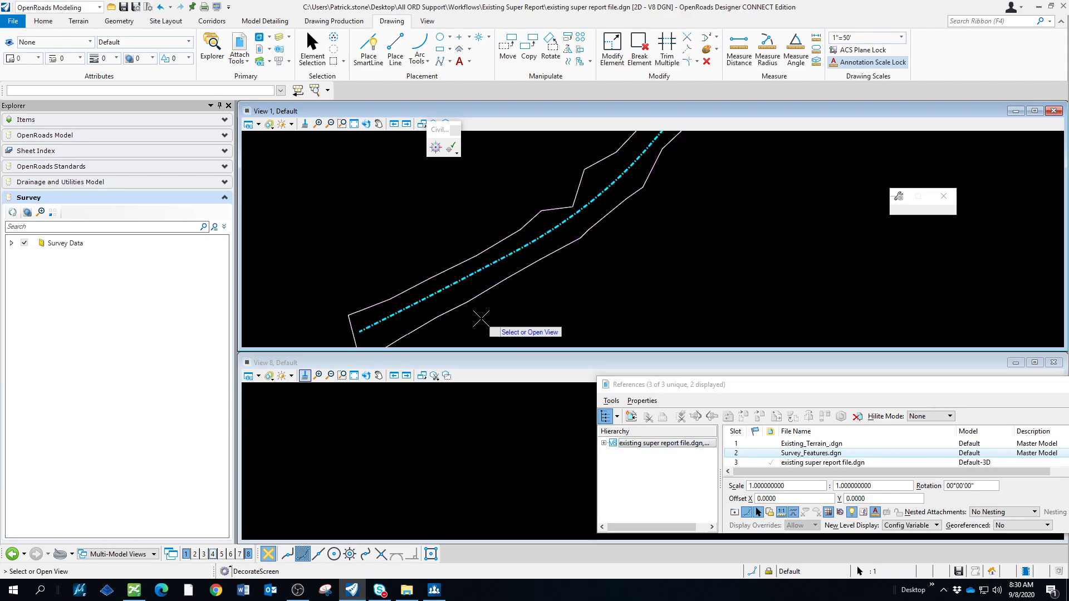
{"action": "left_click", "coordinate": [339, 482]}
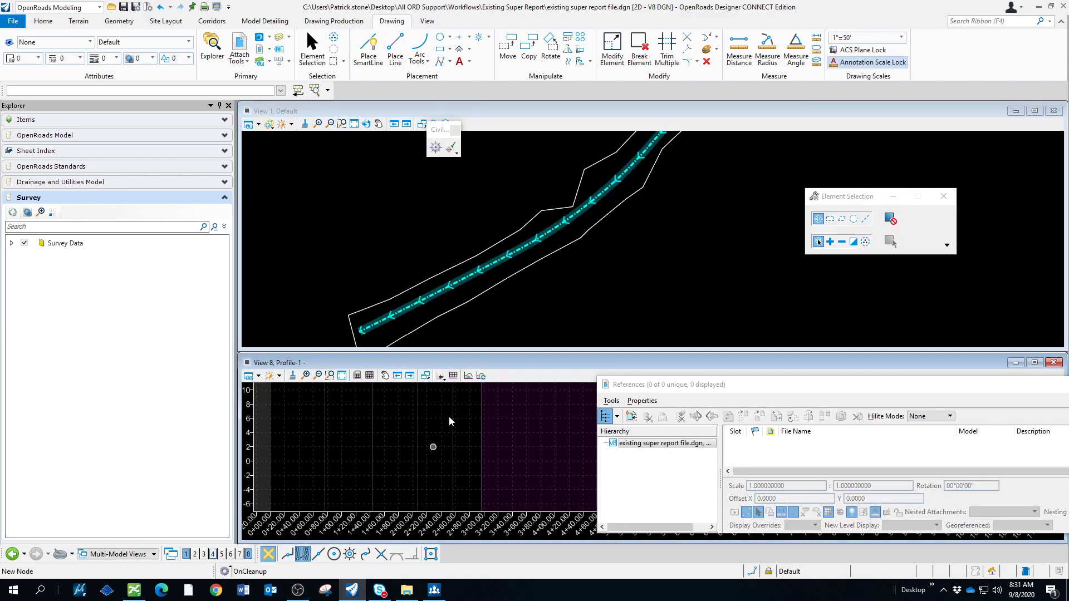
{"action": "left_click_drag", "start_coordinate": [681, 386], "coordinate": [775, 496]}
{"action": "scroll", "coordinate": [514, 290], "scroll_direction": "down", "scroll_amount": 1}
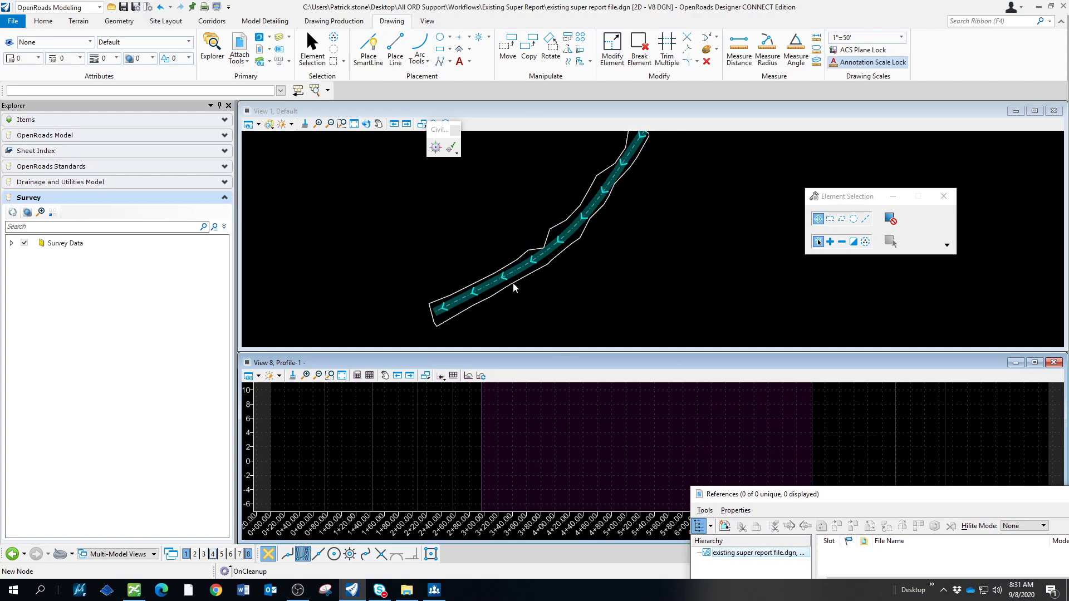
- Set Super Report as the active terrain model
{"action": "left_click", "coordinate": [480, 205]}
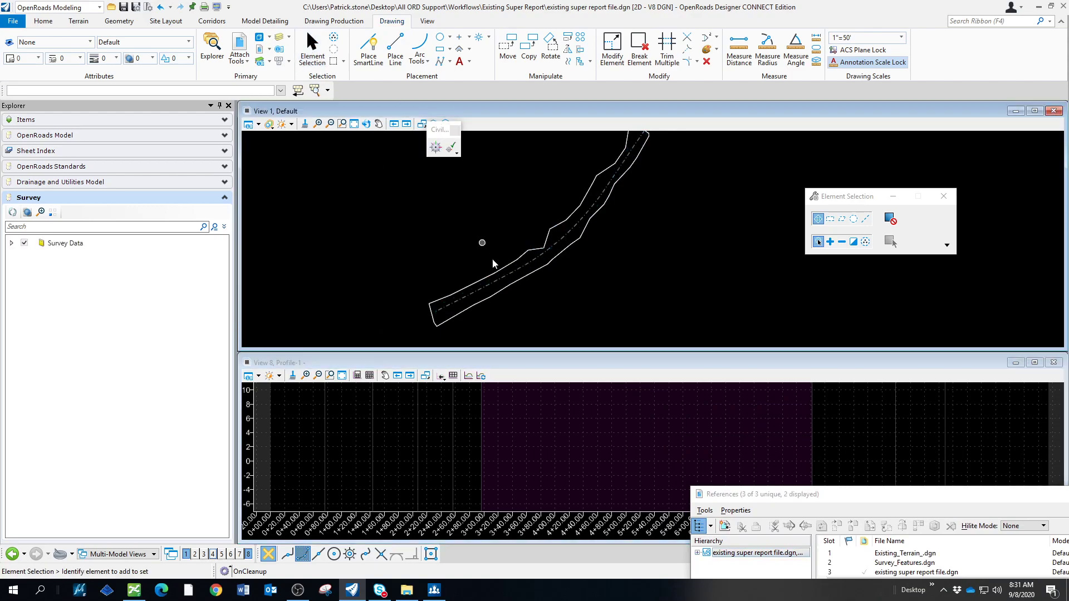
{"action": "mouse_move", "coordinate": [504, 269]}
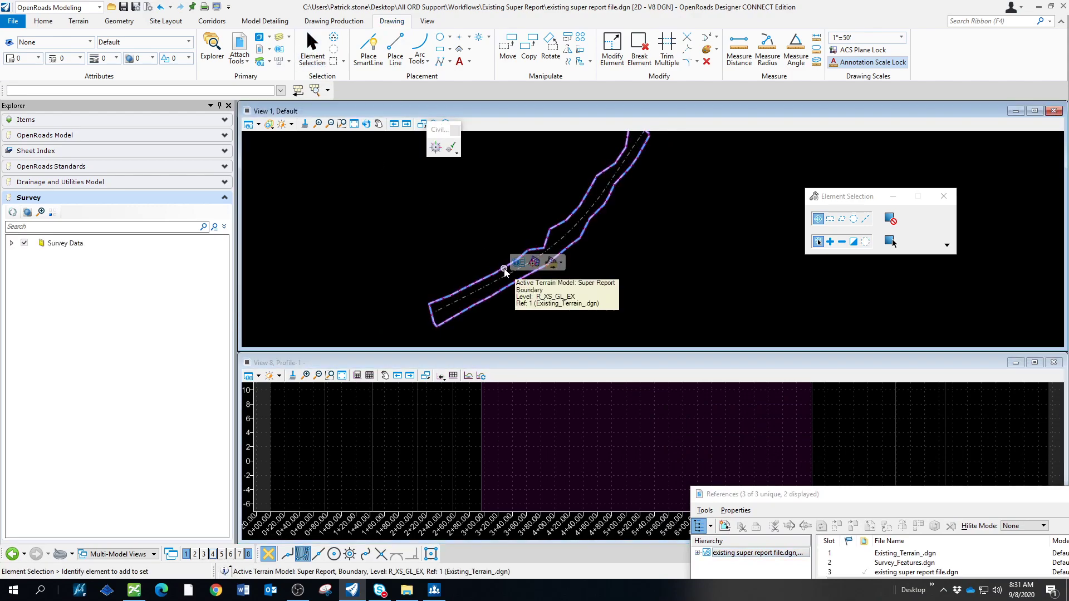
{"action": "left_click", "coordinate": [534, 262]}
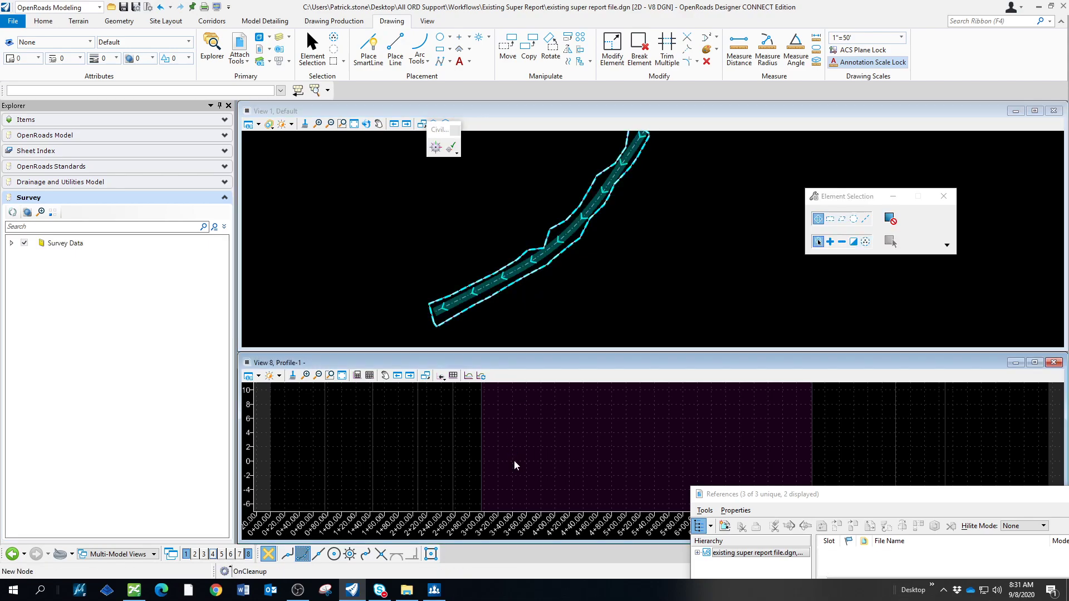
- Fit View 8 to the ground profile and View 1 to the corridor, moving References aside
{"action": "left_click", "coordinate": [342, 375]}
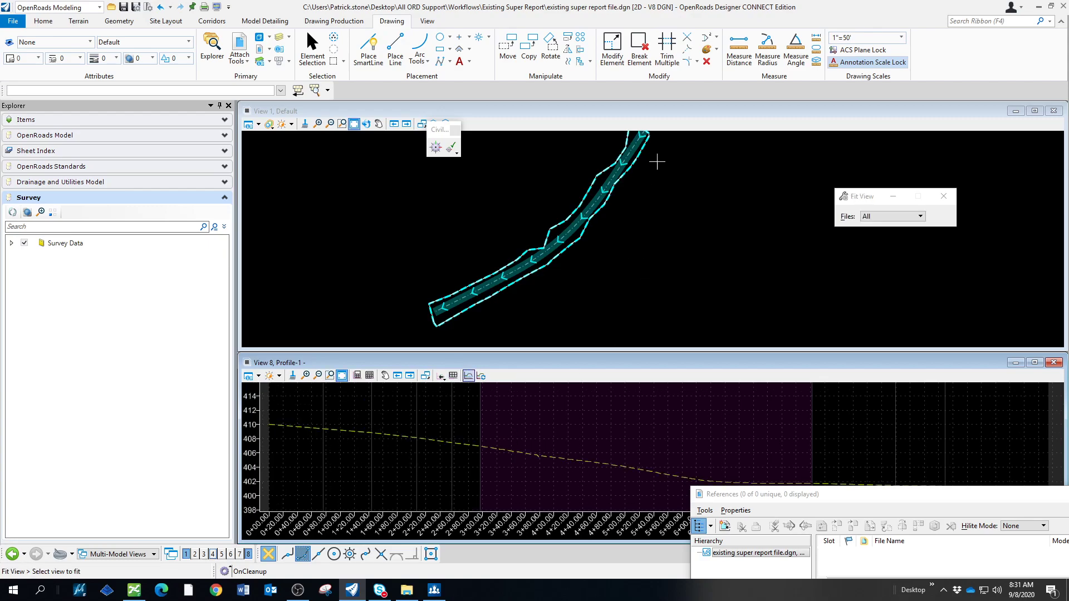
{"action": "left_click", "coordinate": [635, 221]}
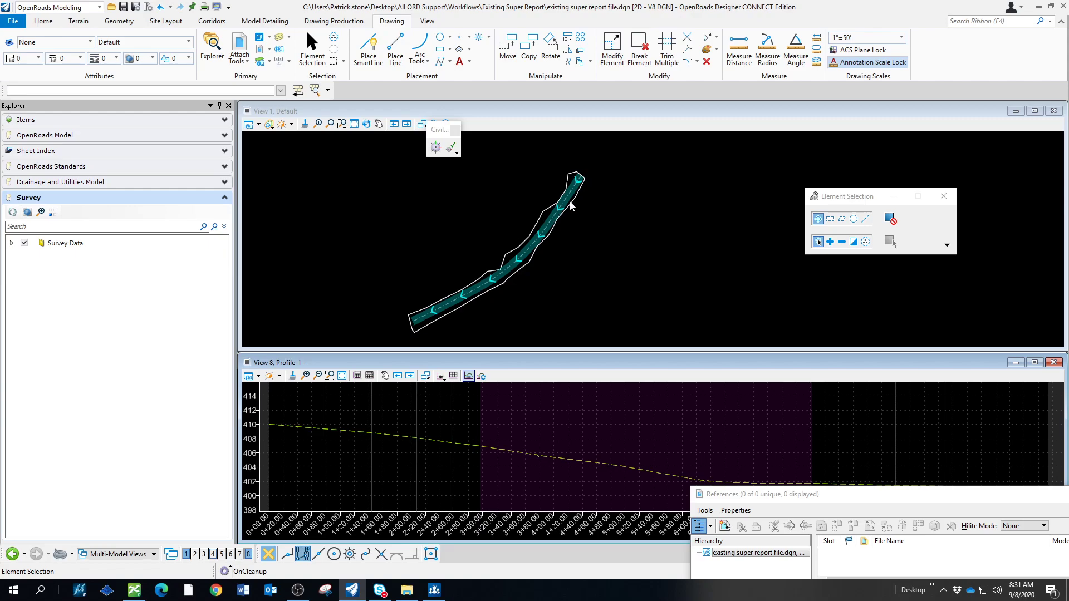
{"action": "left_click_drag", "start_coordinate": [800, 502], "coordinate": [862, 544]}
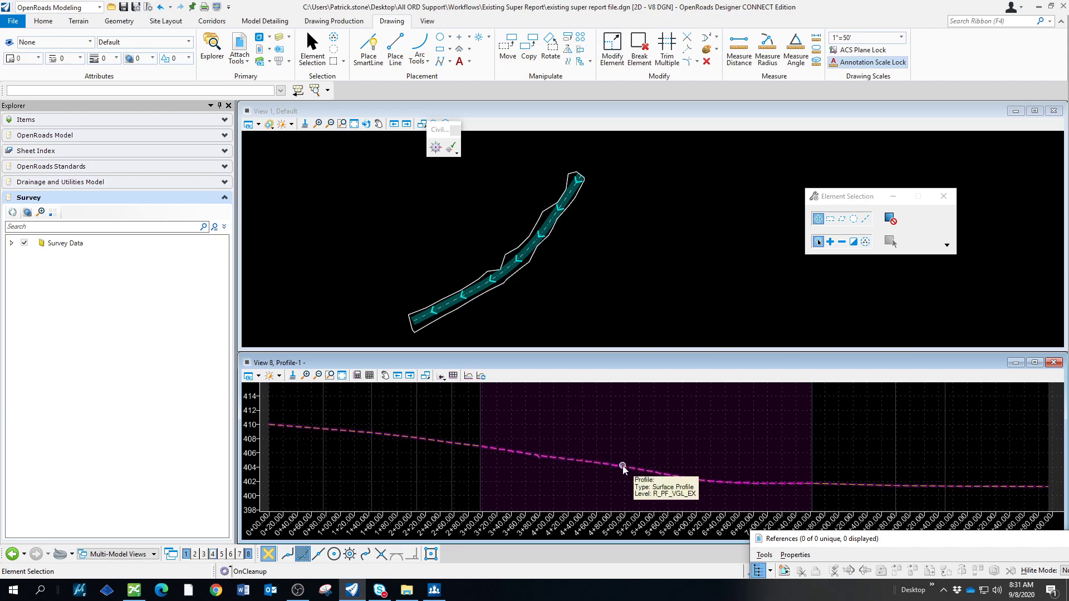
- Reverse the centerline's direction with Change Curve Direction, found by searching 'dir'
{"action": "left_click", "coordinate": [570, 291]}
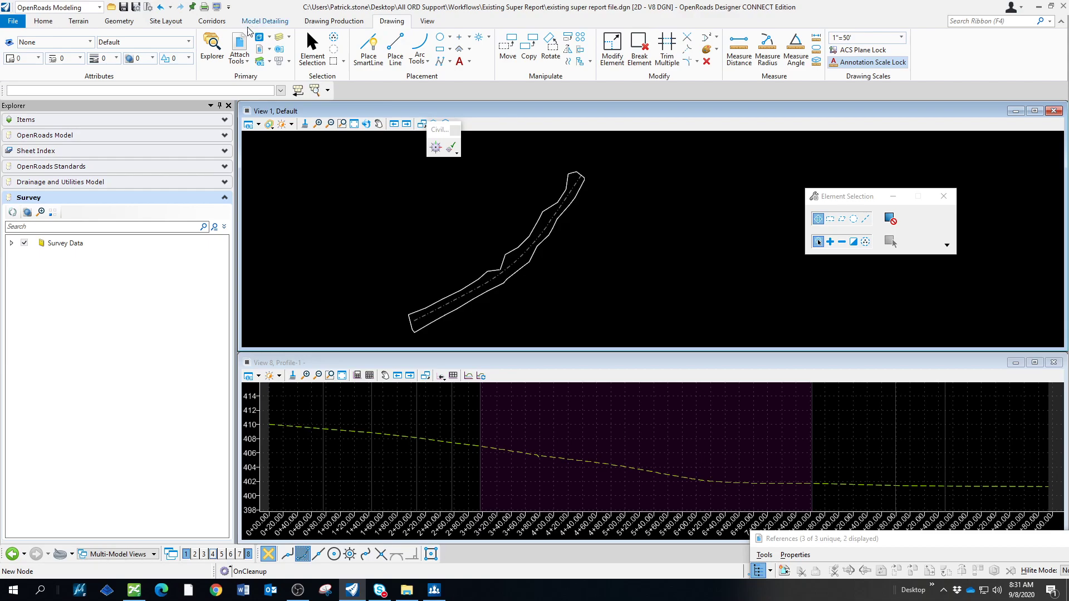
{"action": "left_click", "coordinate": [971, 22]}
{"action": "type", "text": "dir"}
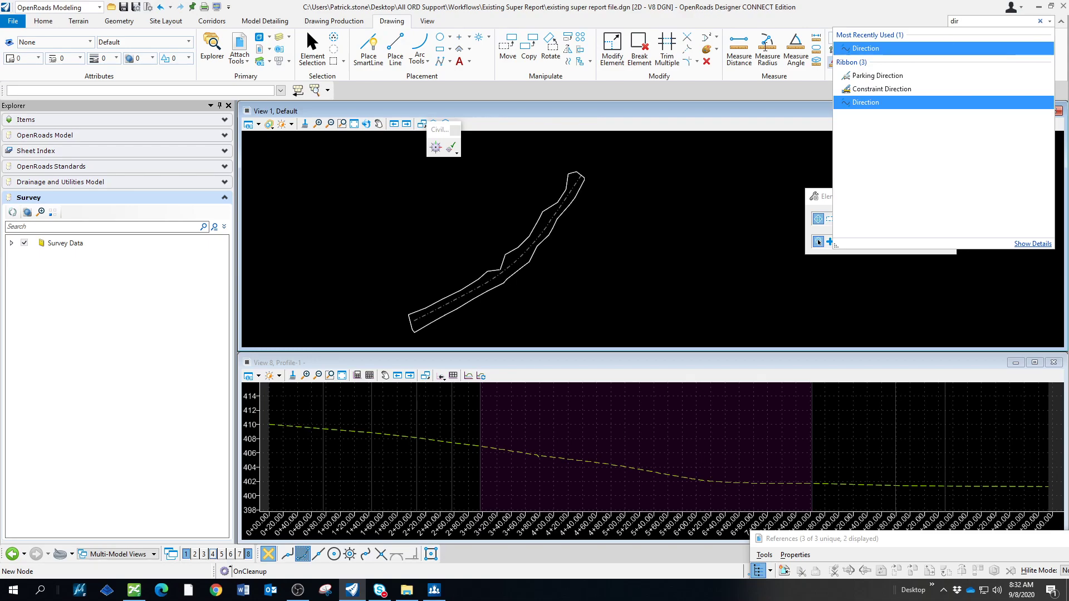
{"action": "key", "text": "Return"}
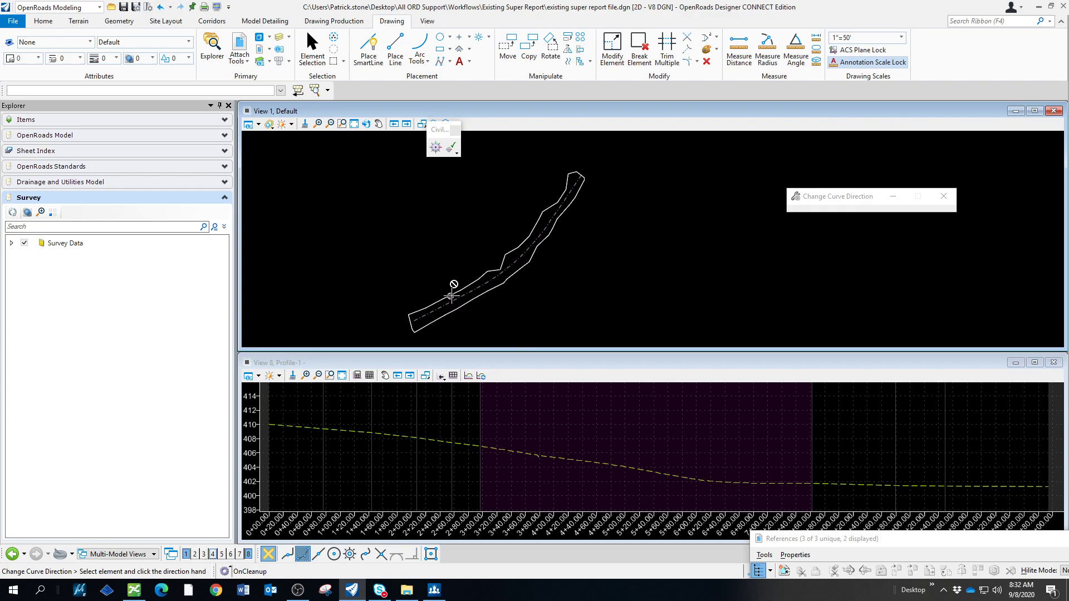
{"action": "left_click", "coordinate": [453, 300]}
{"action": "scroll", "coordinate": [454, 292], "scroll_direction": "up", "scroll_amount": 4}
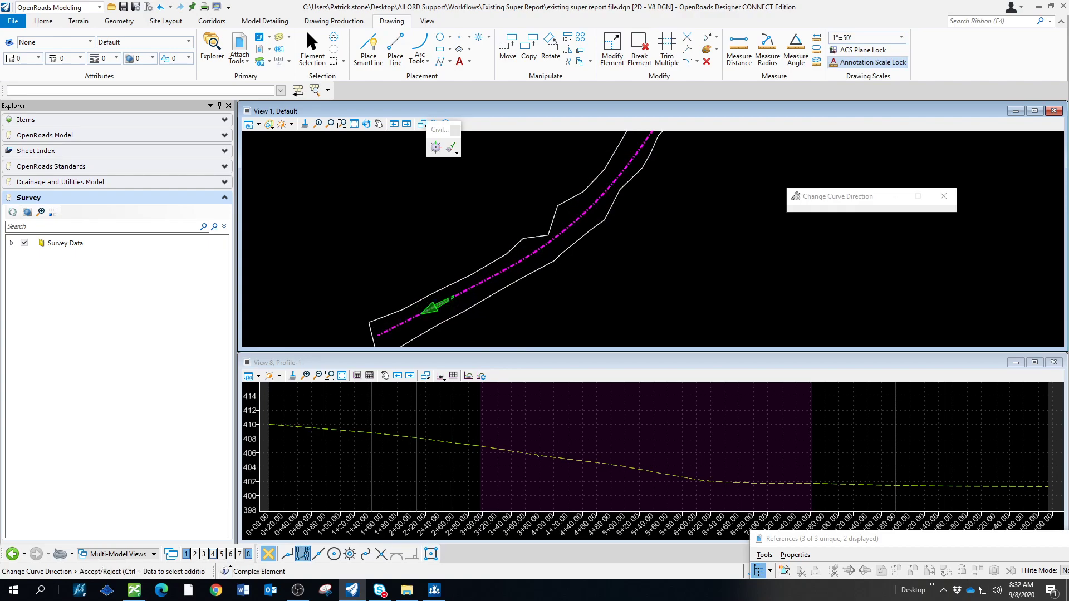
{"action": "left_click", "coordinate": [442, 297]}
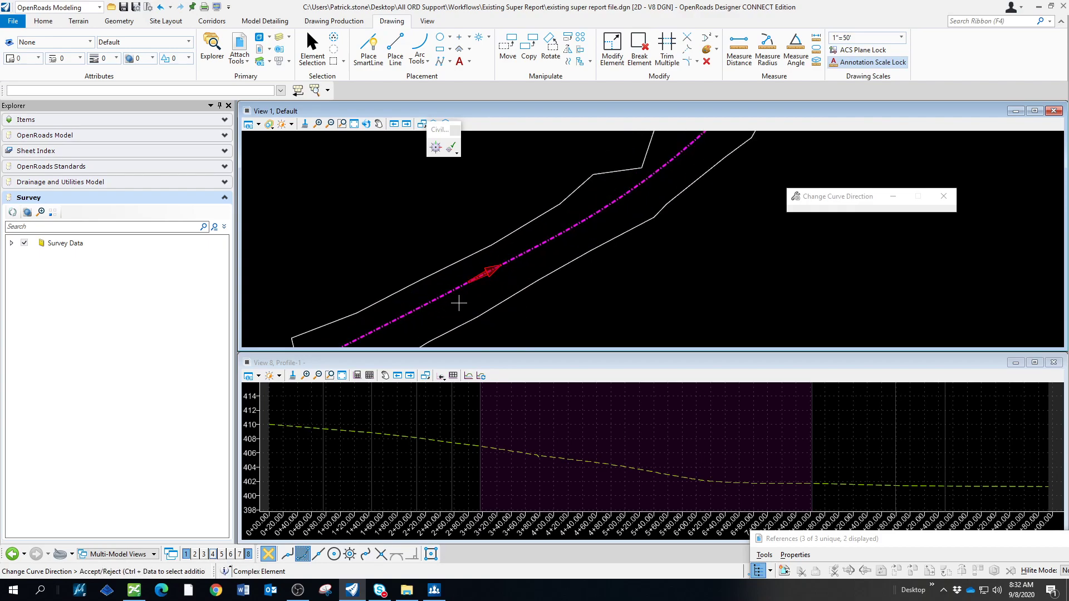
{"action": "left_click", "coordinate": [459, 303]}
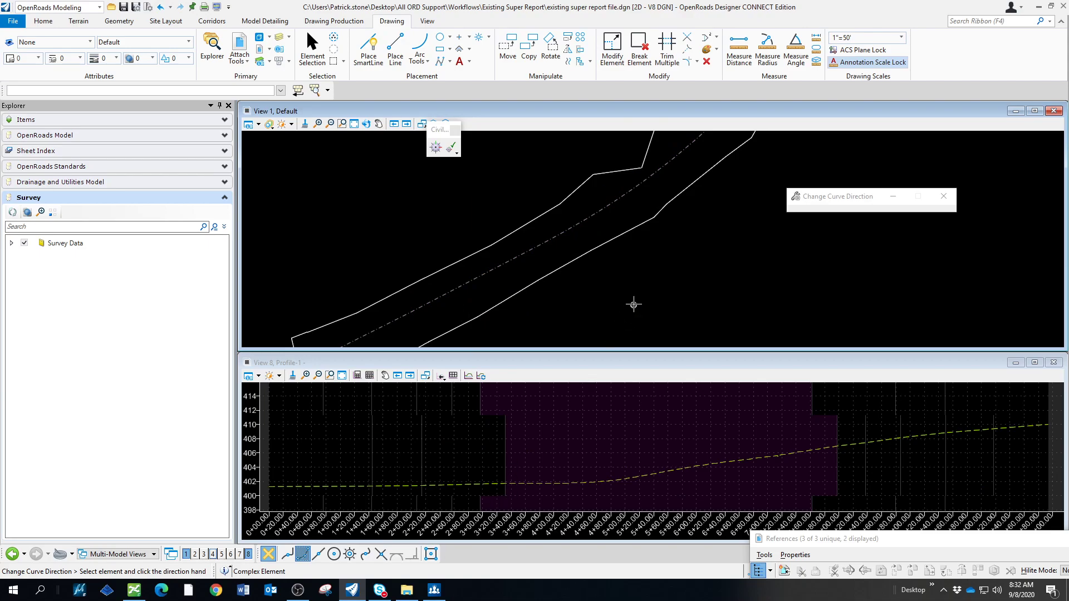
- Pan the profile and plan views to show the ground now rising from 401 to 410
{"action": "scroll", "coordinate": [541, 462], "scroll_direction": "down", "scroll_amount": 2}
{"action": "middle_click_drag", "start_coordinate": [477, 462], "coordinate": [541, 427]}
{"action": "right_click", "coordinate": [542, 427]}
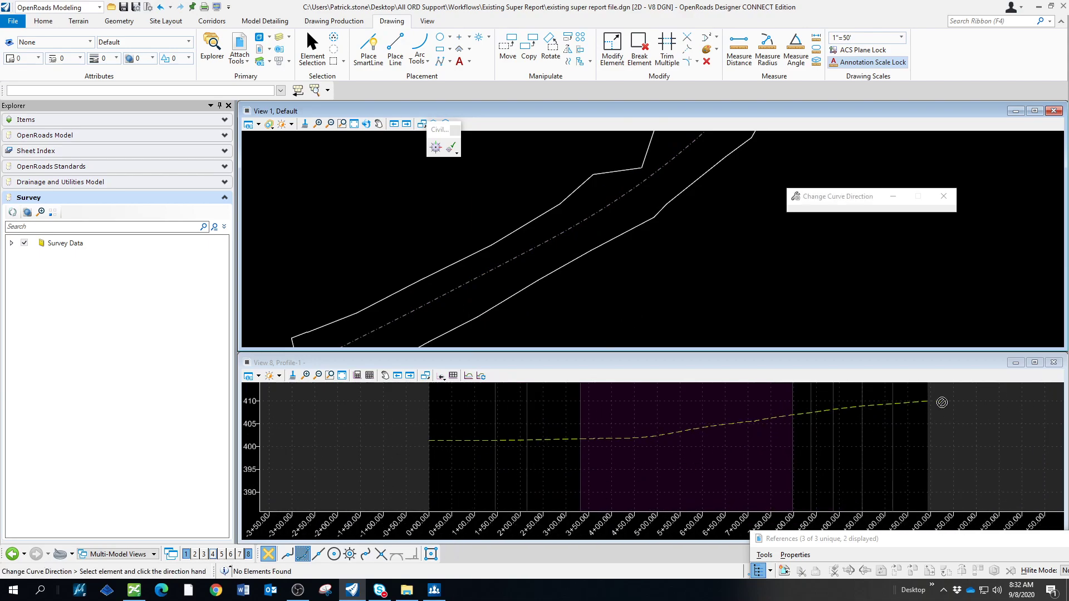
{"action": "middle_click_drag", "start_coordinate": [376, 308], "coordinate": [445, 249]}
{"action": "scroll", "coordinate": [478, 263], "scroll_direction": "down", "scroll_amount": 1}
{"action": "right_click", "coordinate": [470, 237]}
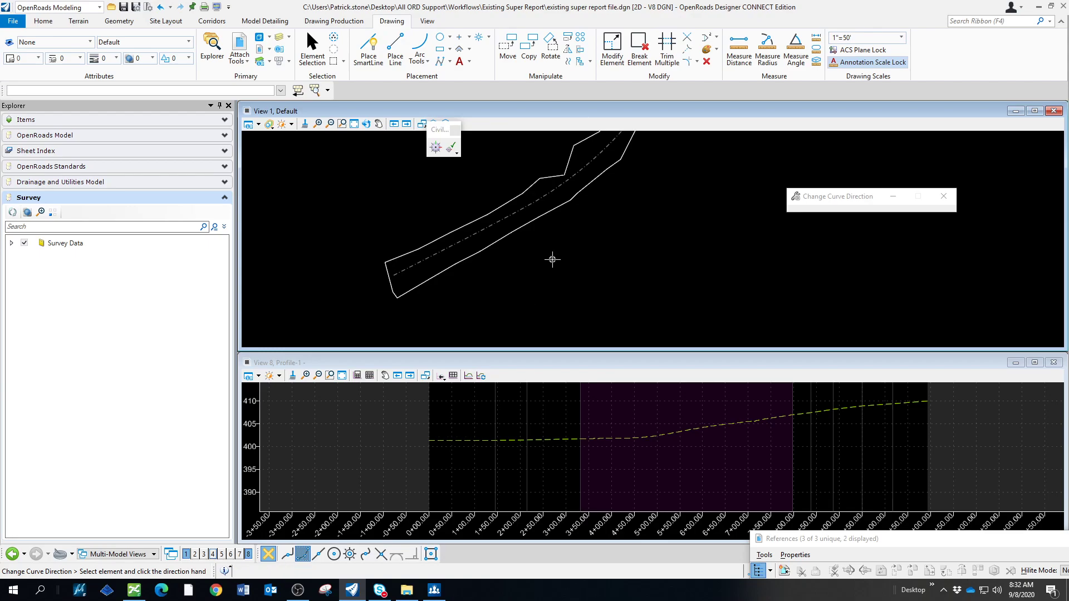
- Select the existing-ground line in Profile-1 and set it as the centerline's active profile
{"action": "left_click", "coordinate": [311, 48]}
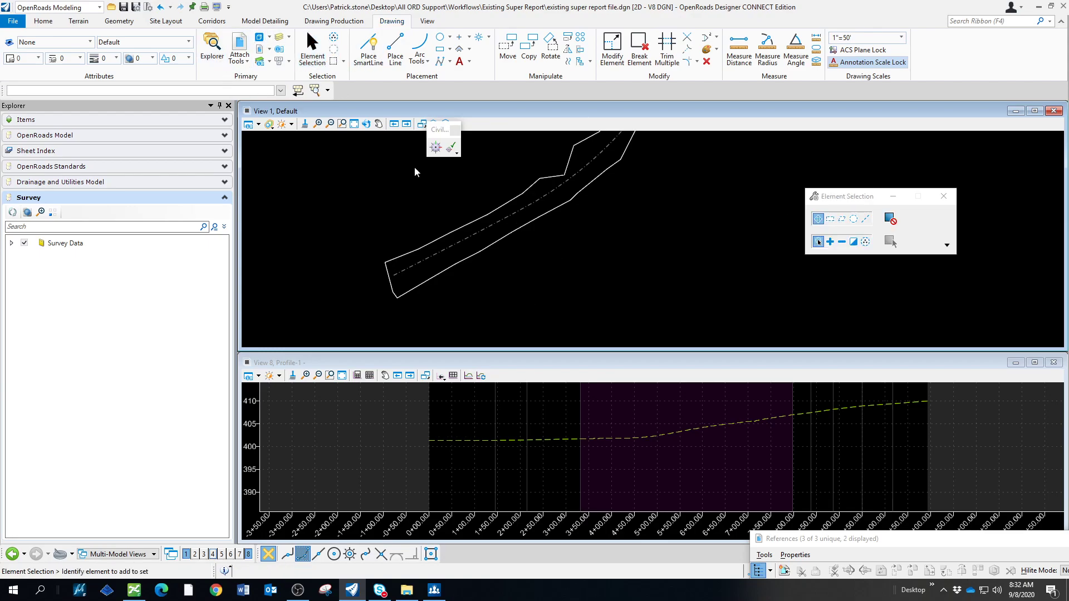
{"action": "left_click", "coordinate": [392, 284]}
{"action": "left_click", "coordinate": [604, 440]}
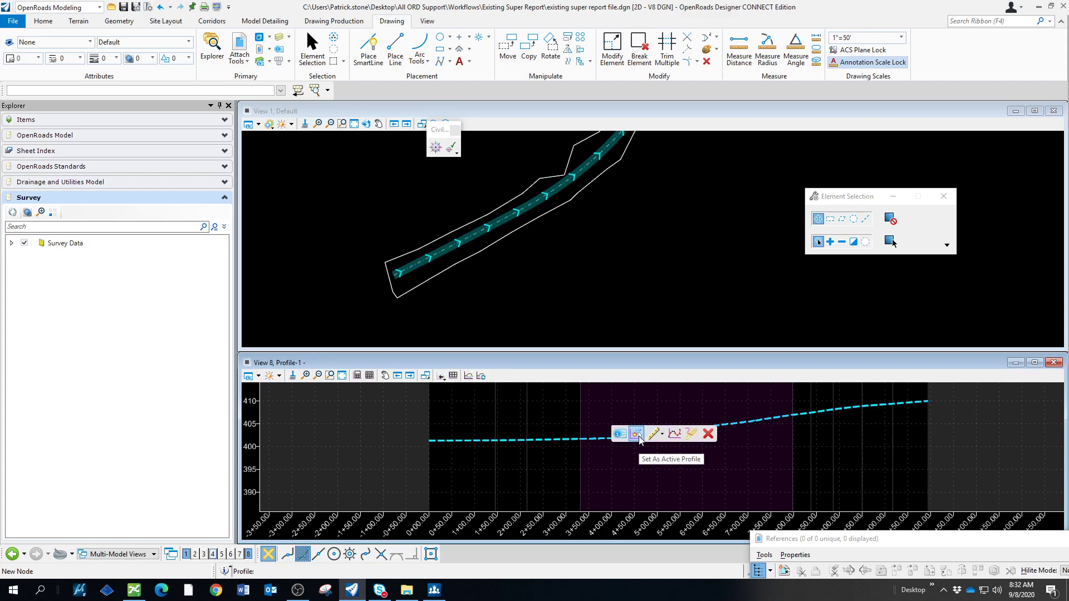
{"action": "left_click", "coordinate": [639, 436]}
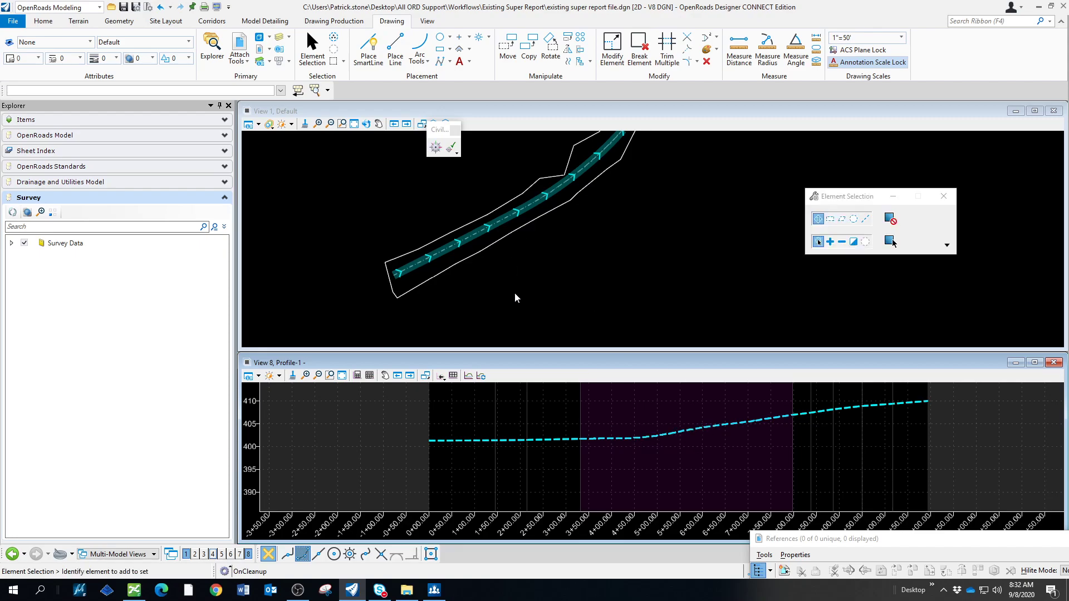
- Set the Super Report terrain's Triangles to On and zoom in on the corridor
{"action": "scroll", "coordinate": [405, 272], "scroll_direction": "up", "scroll_amount": 4}
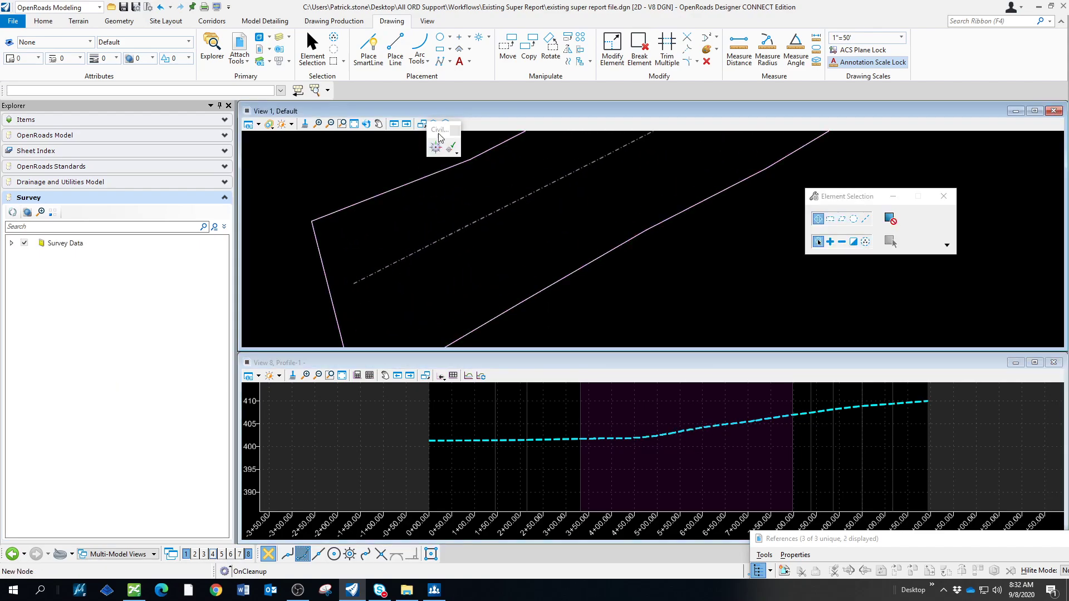
{"action": "left_click", "coordinate": [391, 191]}
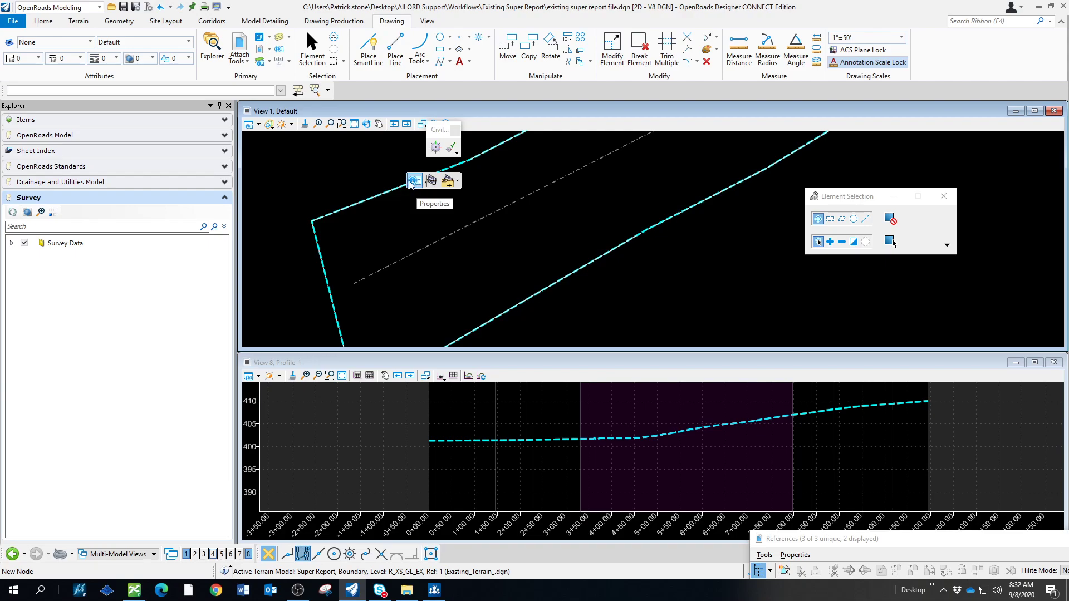
{"action": "left_click", "coordinate": [412, 181]}
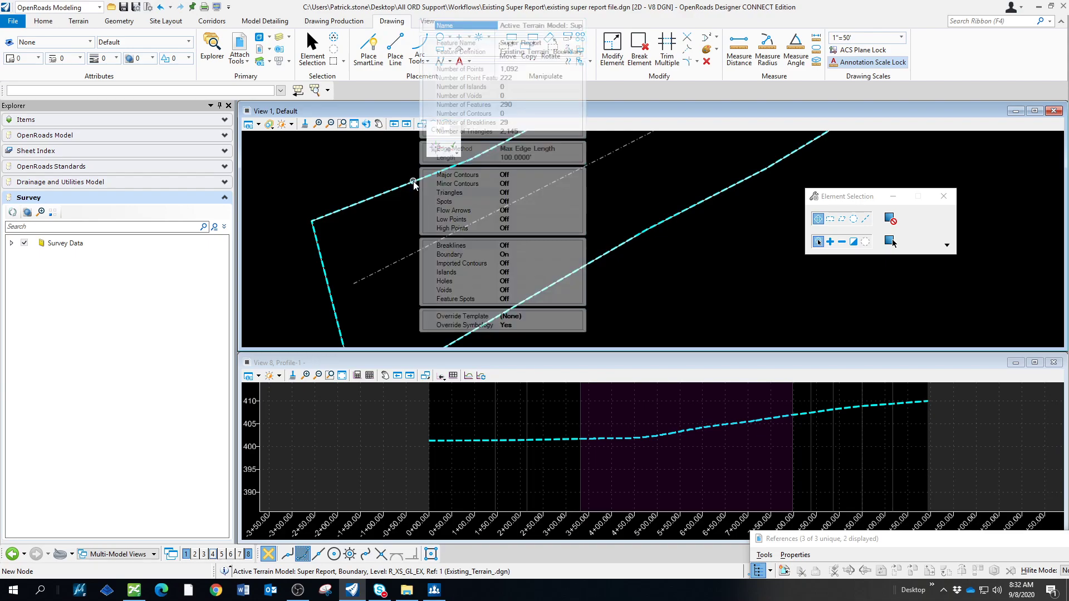
{"action": "left_click", "coordinate": [522, 193]}
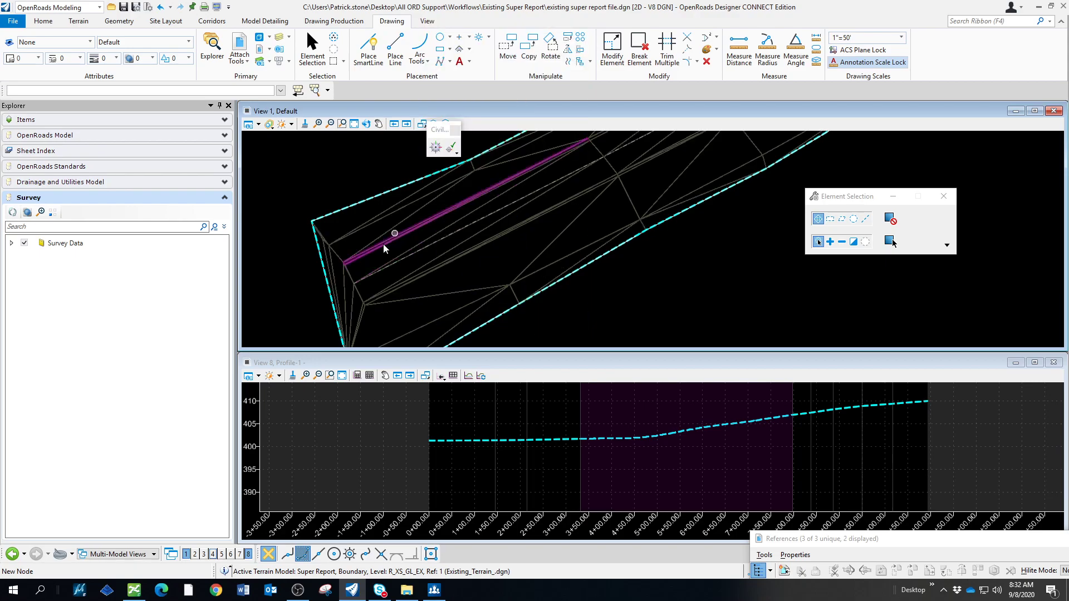
{"action": "scroll", "coordinate": [429, 267], "scroll_direction": "up", "scroll_amount": 2}
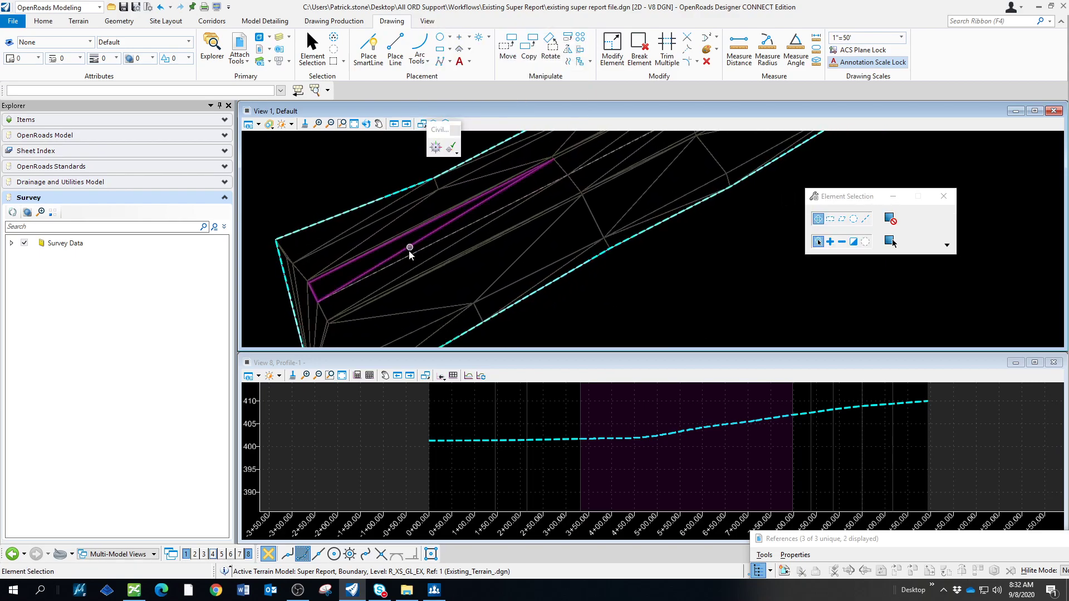
{"action": "scroll", "coordinate": [410, 253], "scroll_direction": "up", "scroll_amount": 3}
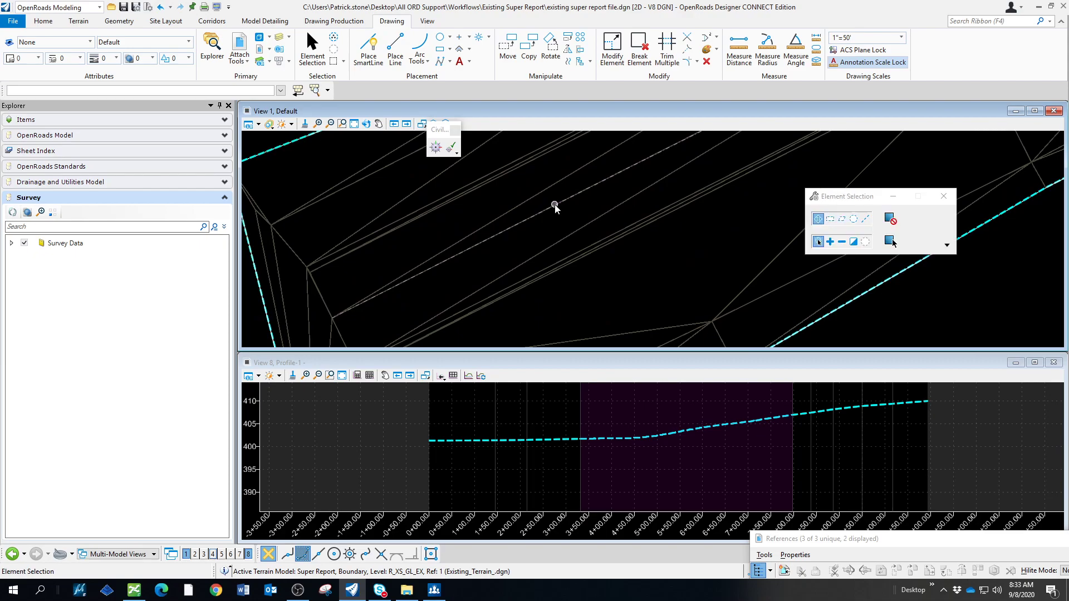
{"action": "left_click", "coordinate": [740, 55]}
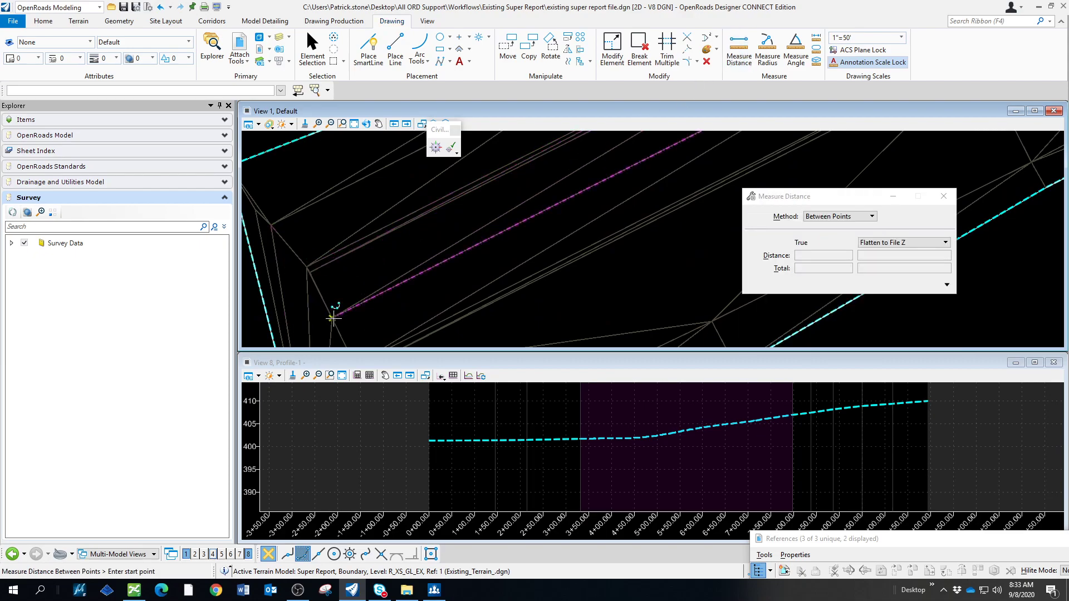
{"action": "left_click", "coordinate": [333, 318]}
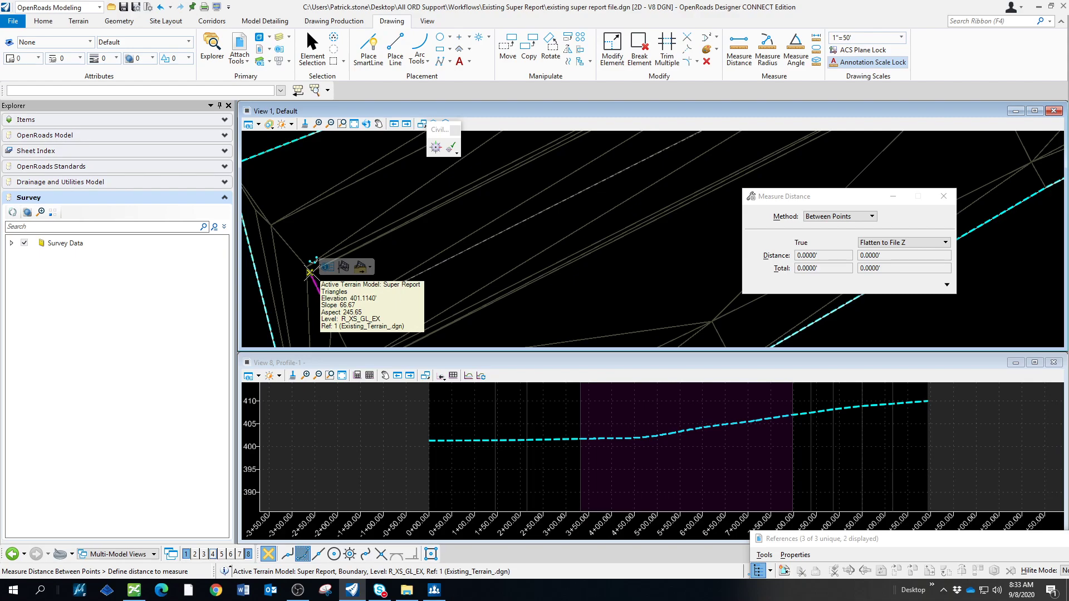
{"action": "left_click", "coordinate": [310, 272]}
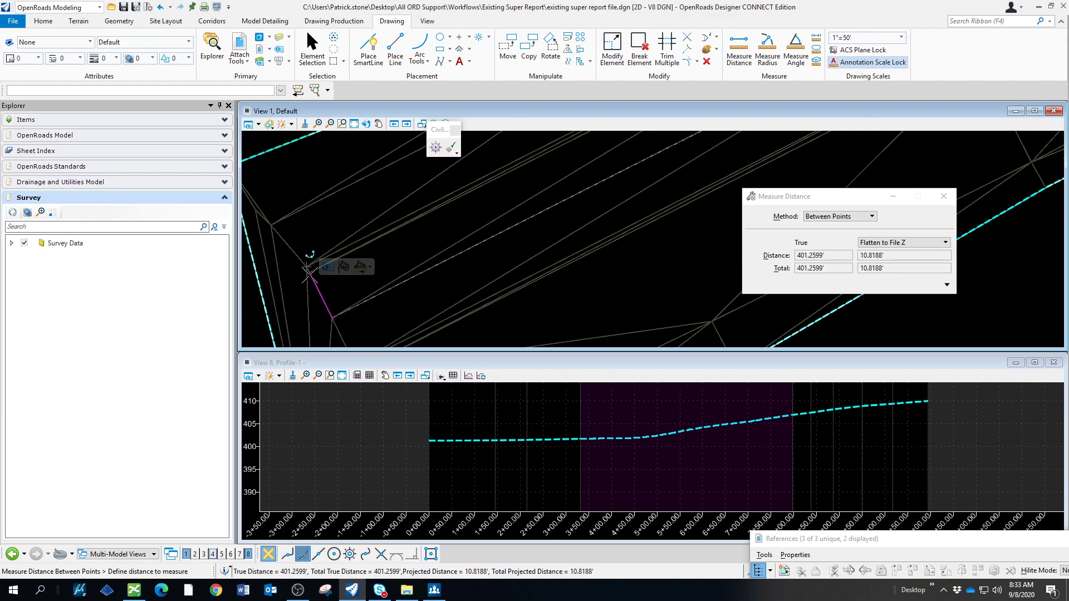
{"action": "right_click", "coordinate": [629, 260]}
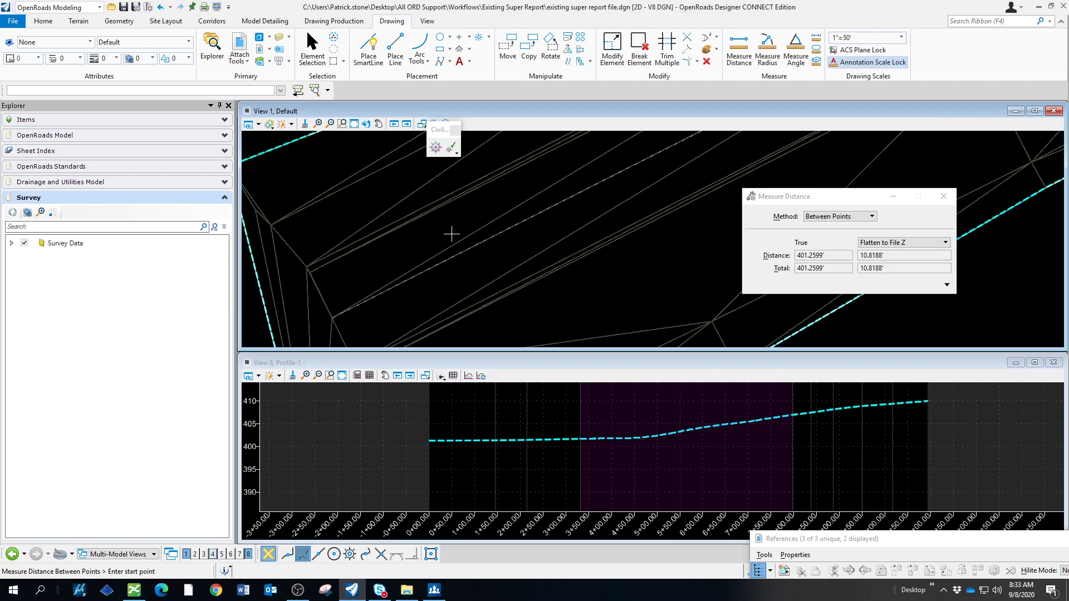
{"action": "left_click", "coordinate": [943, 196]}
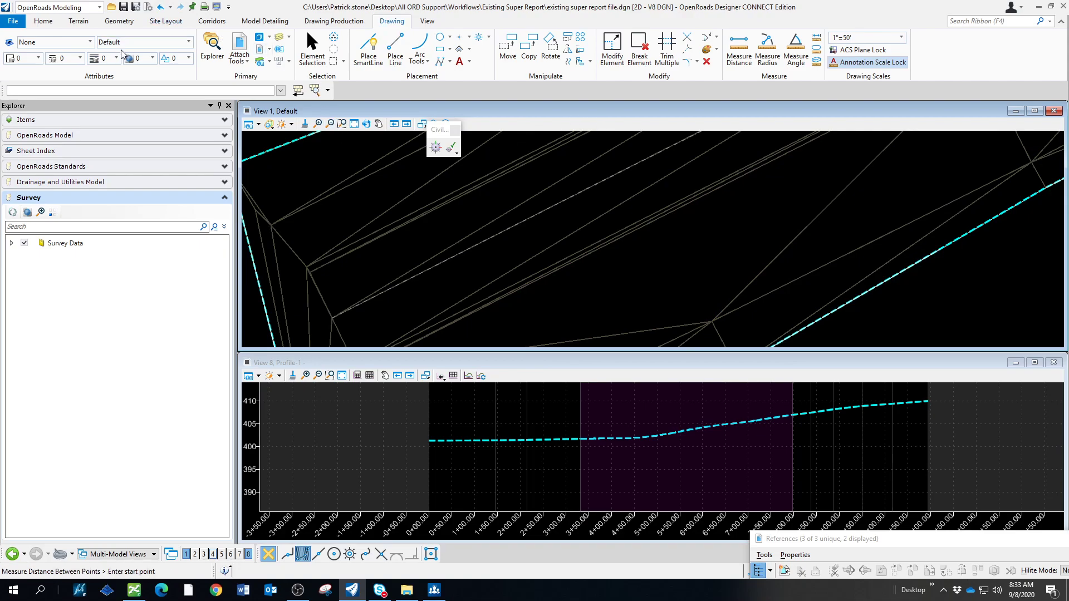
- Offset the centerline -10.5 ft with Single Offset Entire, mirrored, as EX Edge of Pavement
{"action": "left_click", "coordinate": [120, 20]}
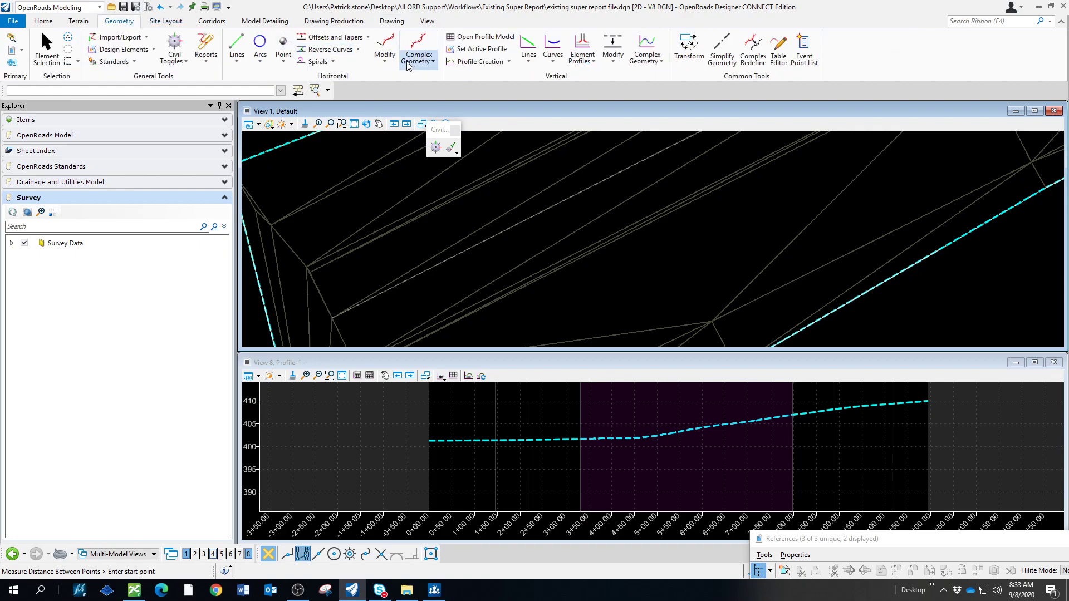
{"action": "left_click", "coordinate": [368, 38]}
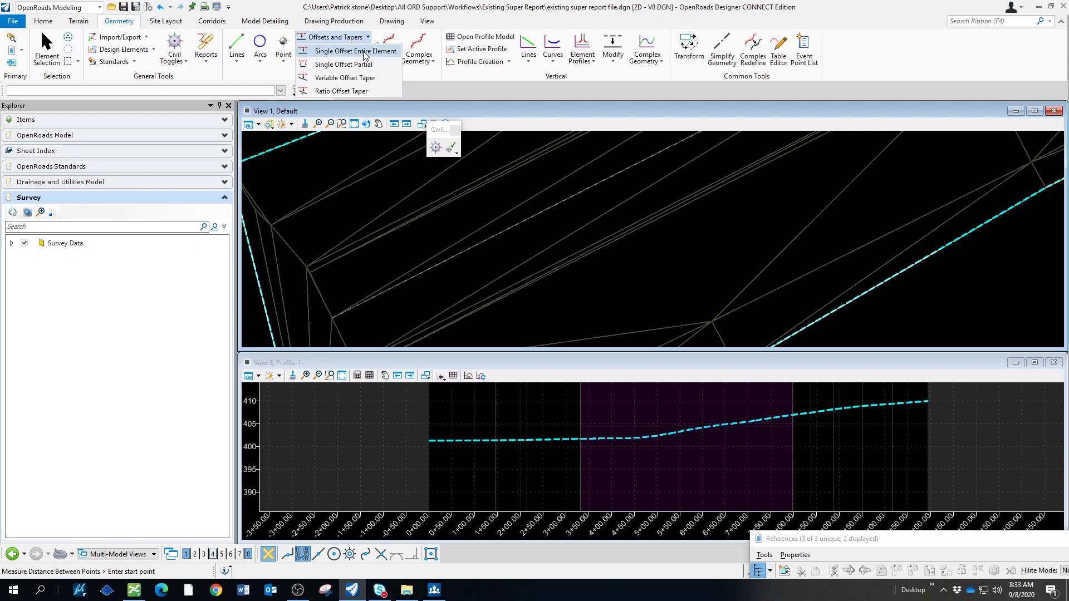
{"action": "left_click", "coordinate": [364, 51]}
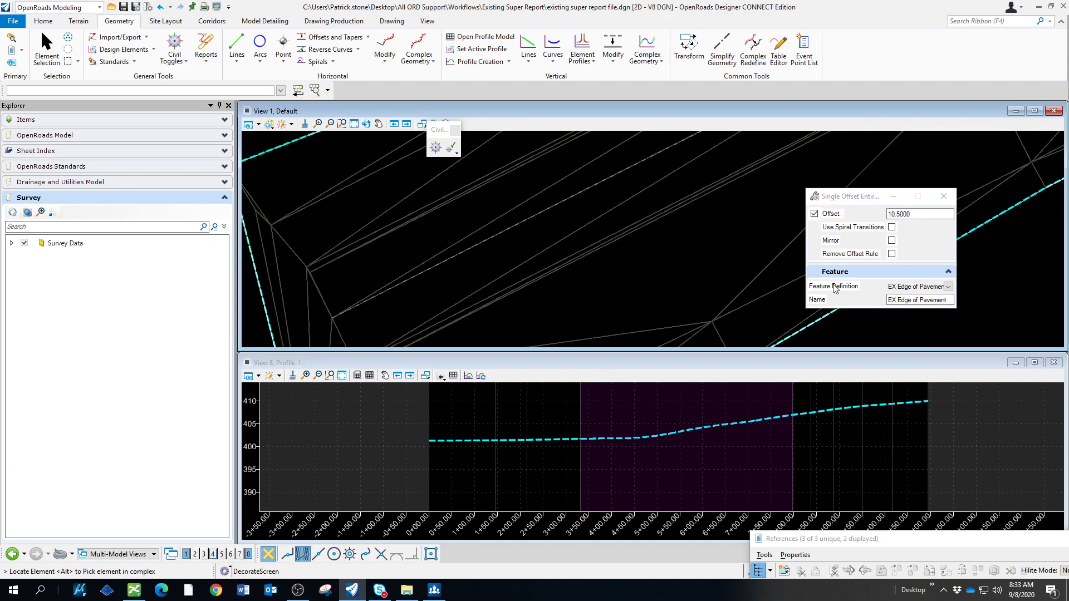
{"action": "left_click", "coordinate": [492, 238]}
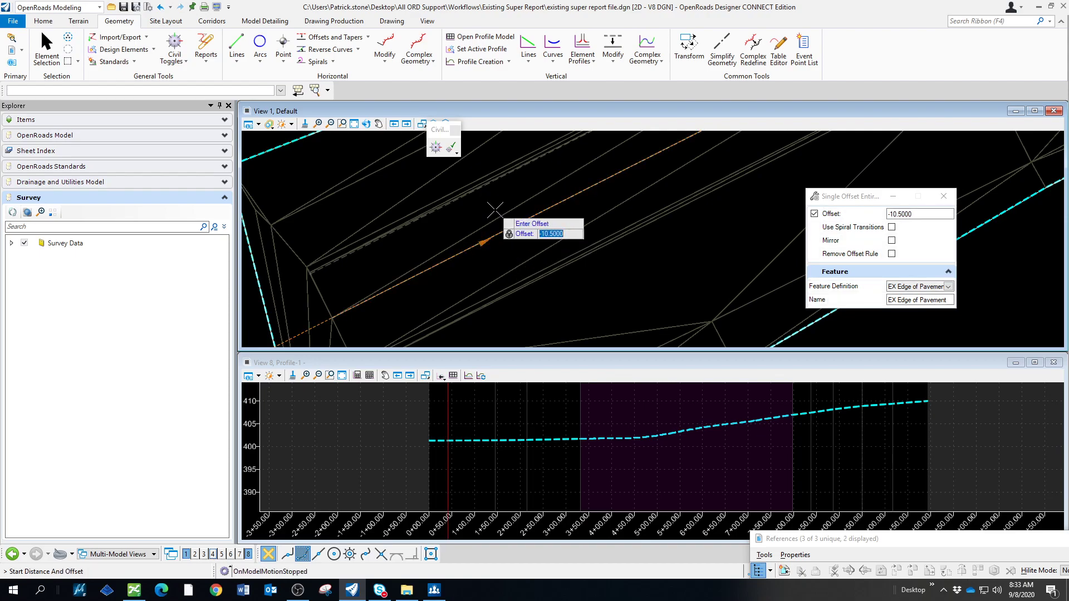
{"action": "scroll", "coordinate": [428, 242], "scroll_direction": "down", "scroll_amount": 5}
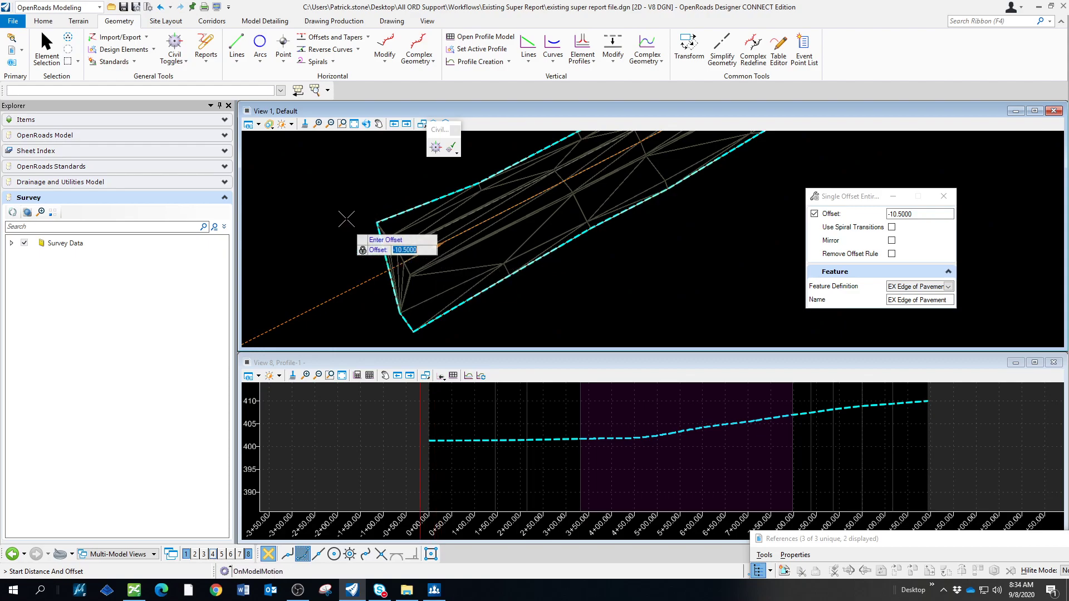
{"action": "left_click", "coordinate": [350, 191]}
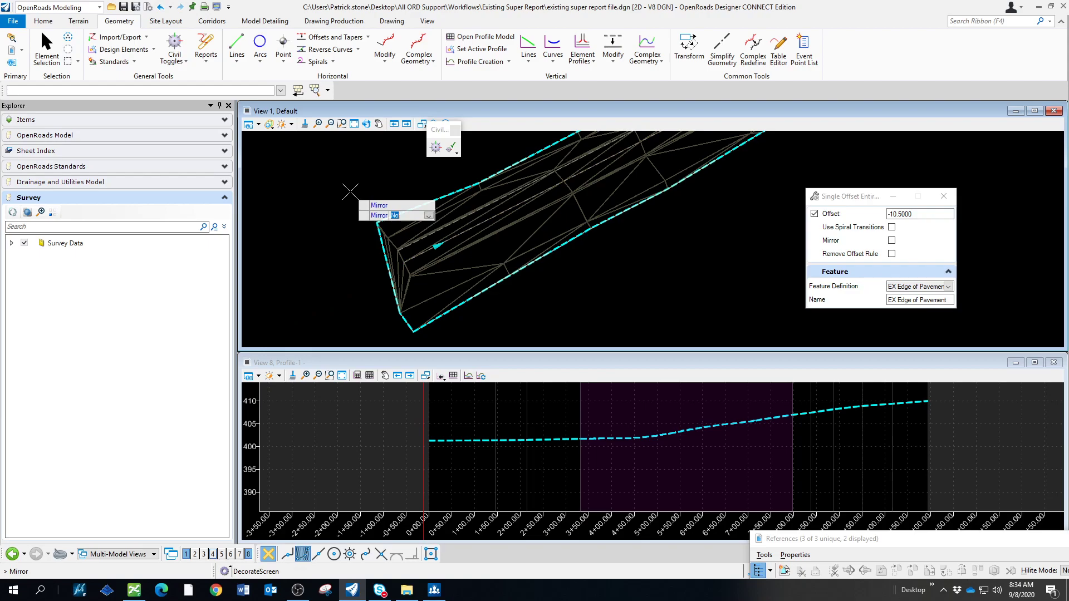
{"action": "key", "text": "Down"}
{"action": "left_click", "coordinate": [351, 191]}
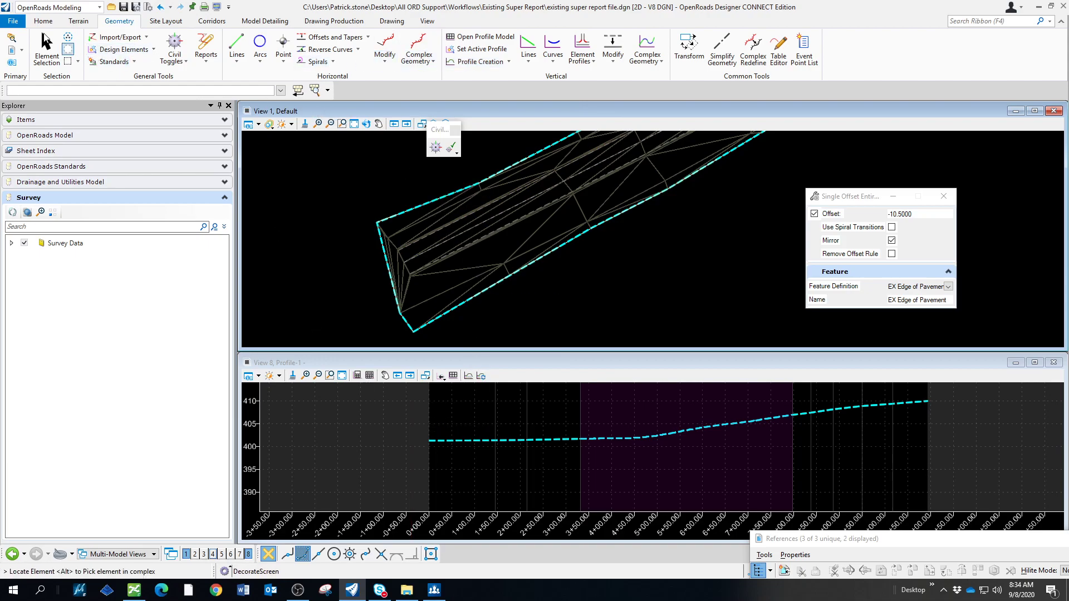
- Select the terrain boundary and set its Triangles display to Off in quick properties
{"action": "left_click", "coordinate": [47, 43]}
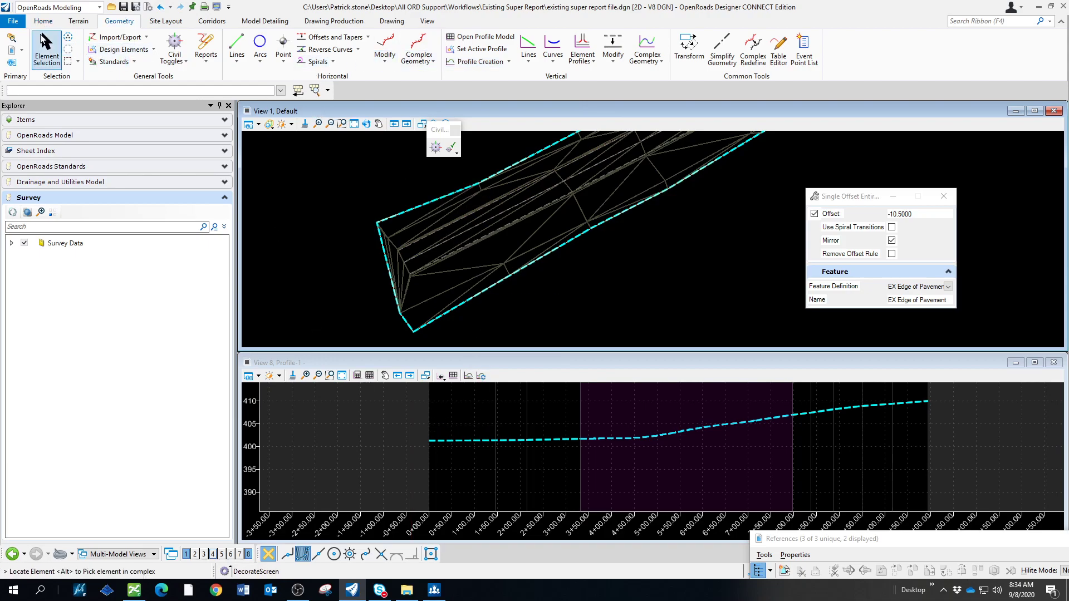
{"action": "left_click", "coordinate": [461, 192]}
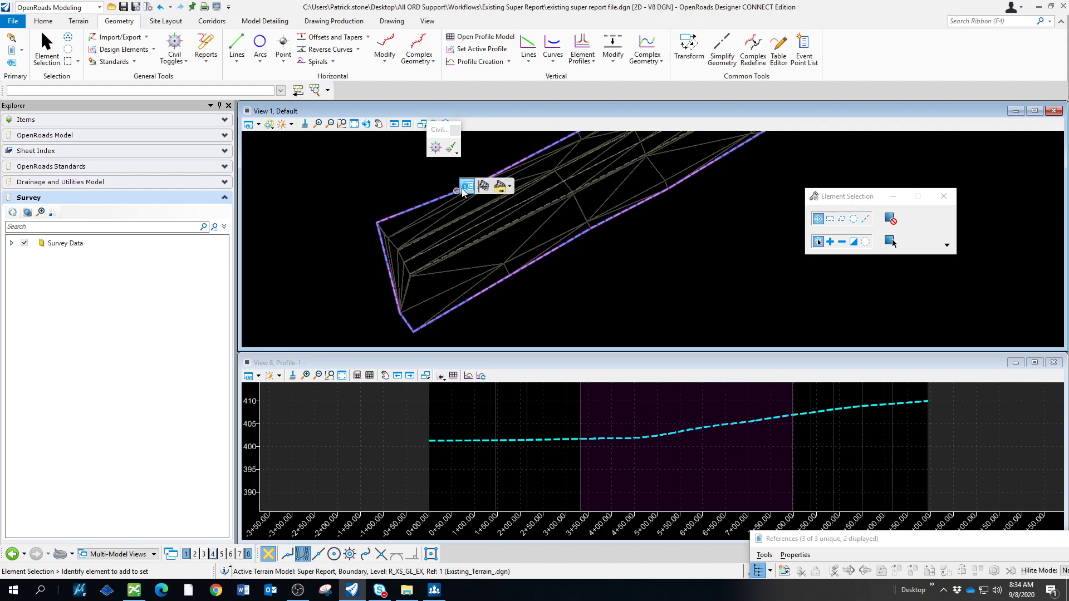
{"action": "mouse_move", "coordinate": [465, 187]}
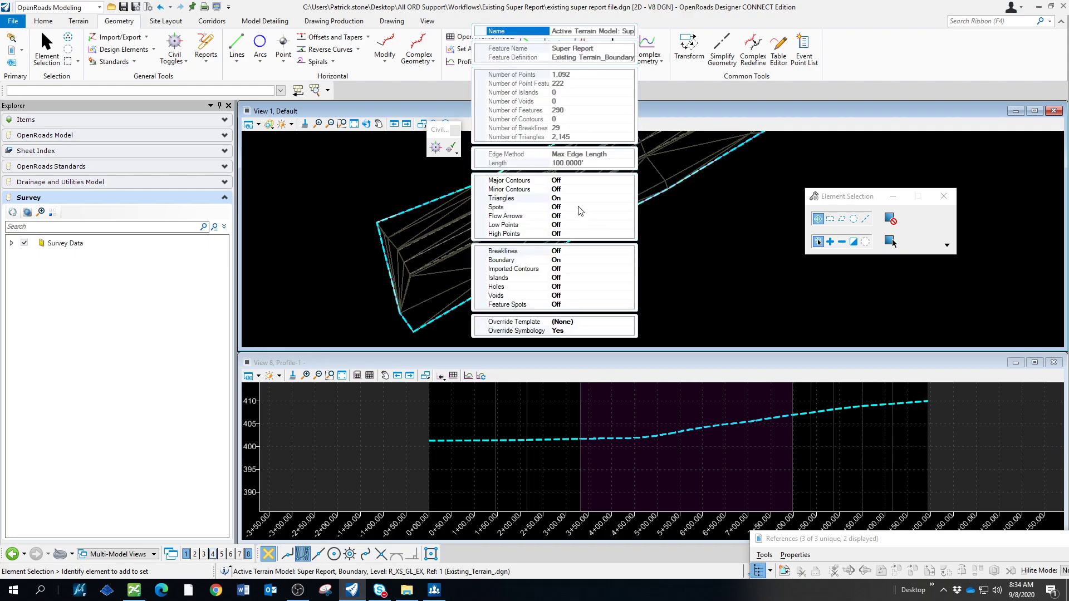
{"action": "left_click", "coordinate": [567, 196]}
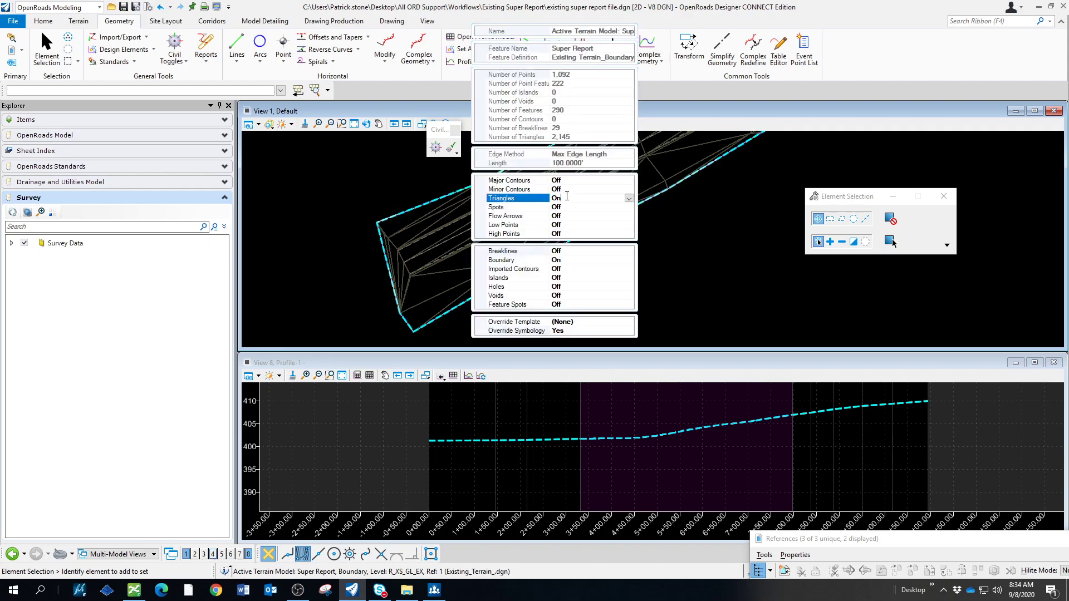
{"action": "left_click", "coordinate": [628, 198]}
{"action": "left_click", "coordinate": [557, 207]}
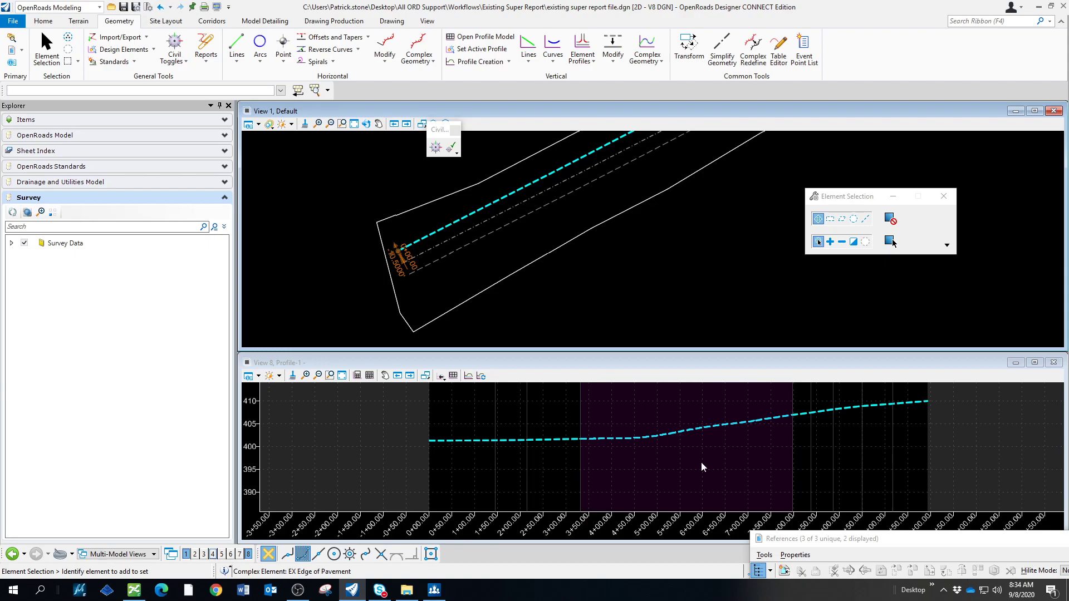
- Open the left EX Edge of Pavement profile in View 8 and set its existing-ground profile active
{"action": "left_click", "coordinate": [677, 301]}
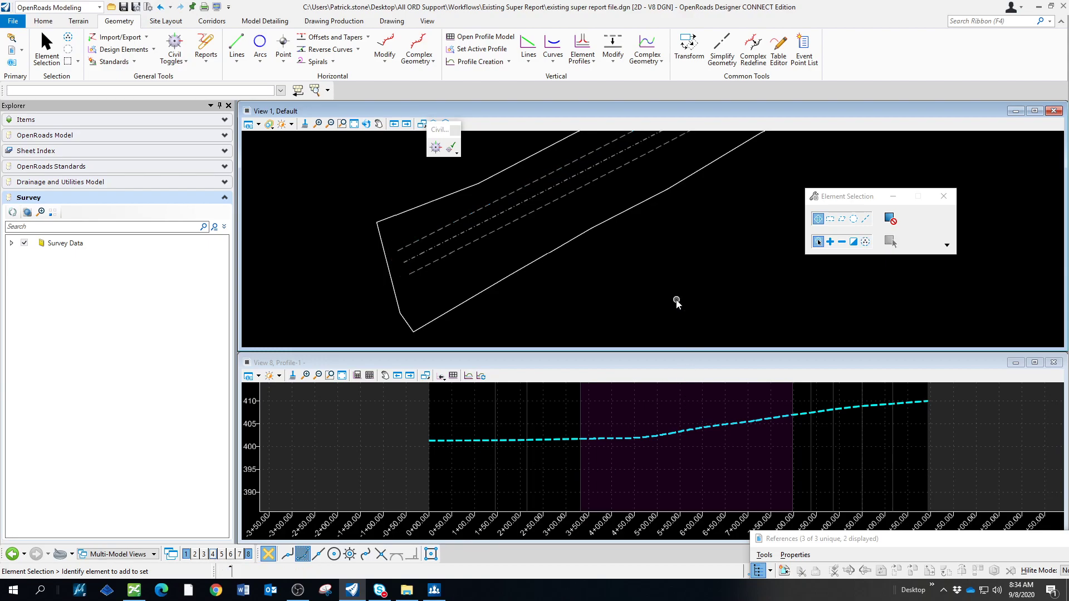
{"action": "left_click", "coordinate": [494, 209]}
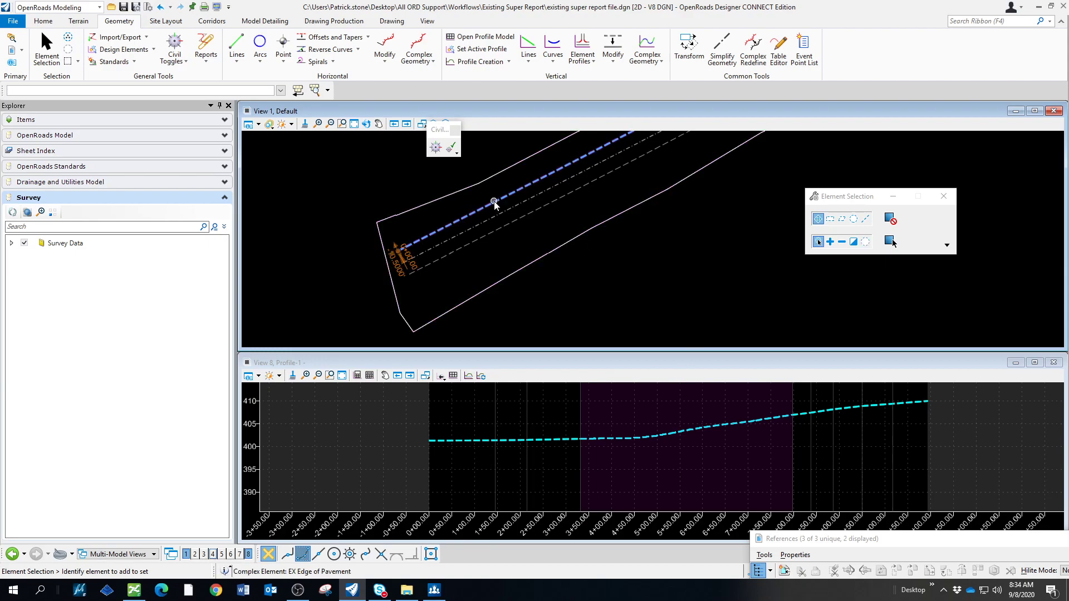
{"action": "left_click", "coordinate": [518, 195]}
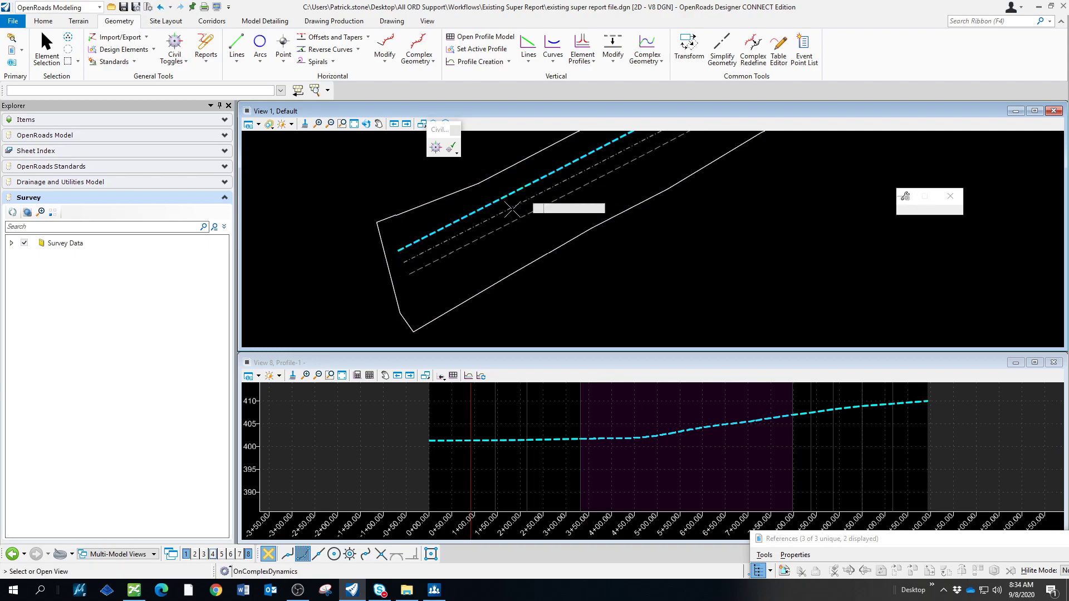
{"action": "left_click", "coordinate": [405, 465]}
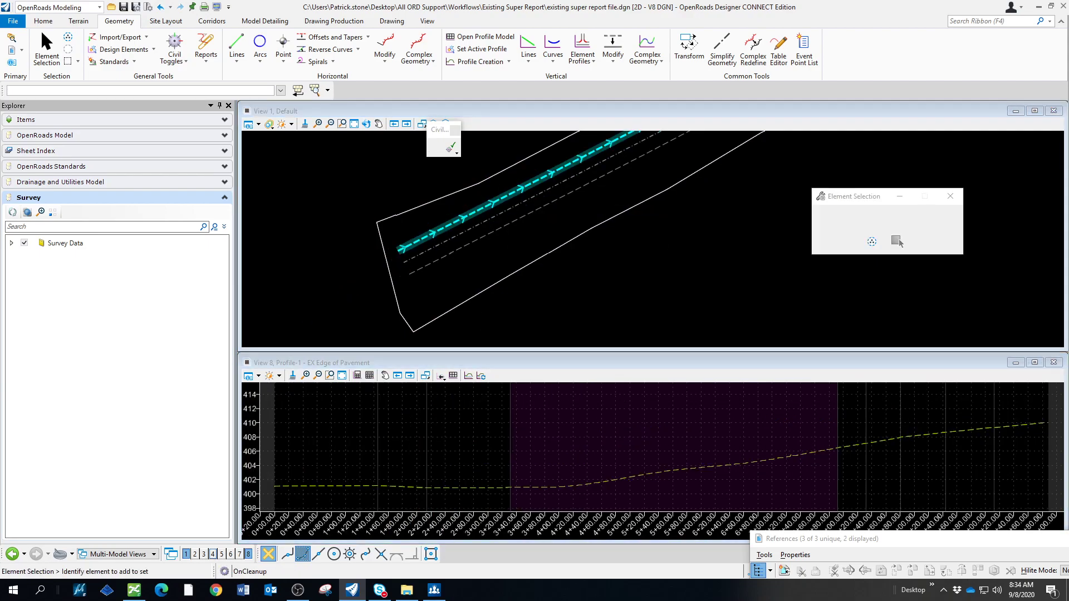
{"action": "left_click", "coordinate": [423, 487]}
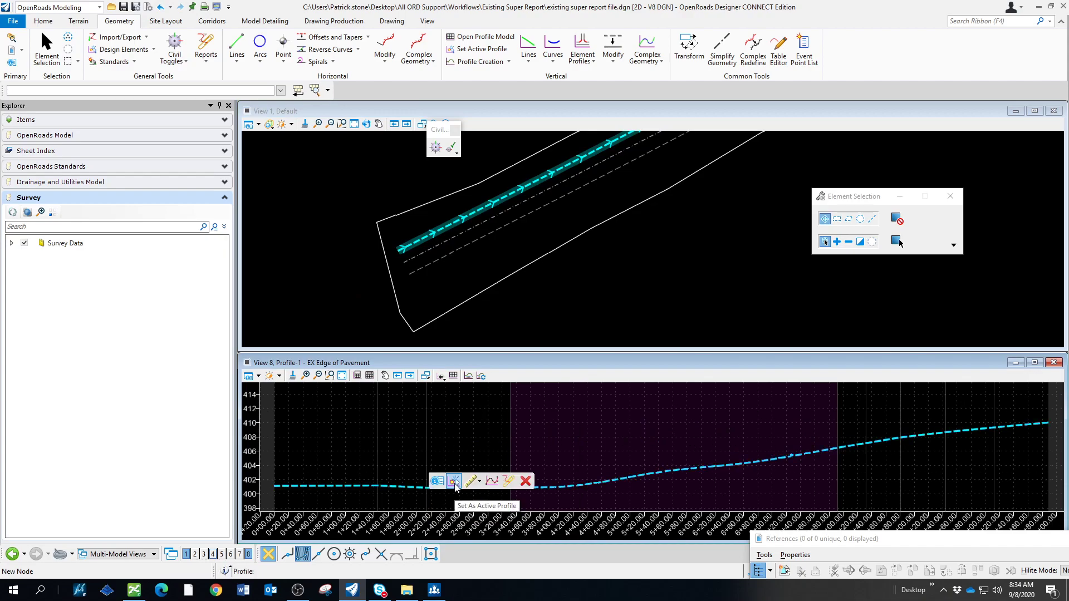
{"action": "left_click", "coordinate": [454, 482]}
- Open the right EX Edge of Pavement1 profile and make its existing-ground profile active
{"action": "left_click", "coordinate": [468, 238]}
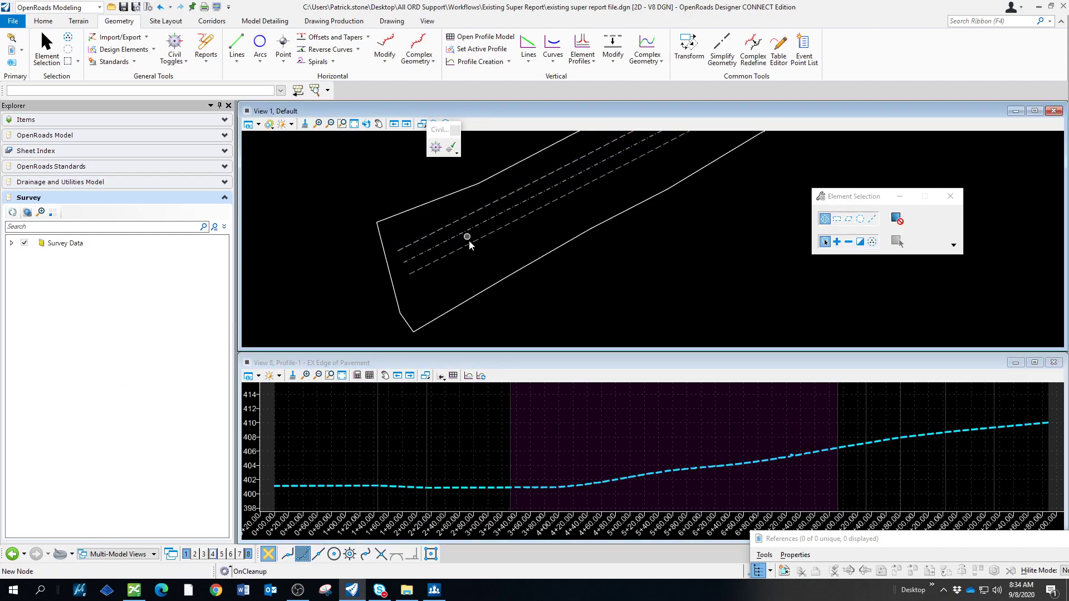
{"action": "left_click", "coordinate": [476, 248]}
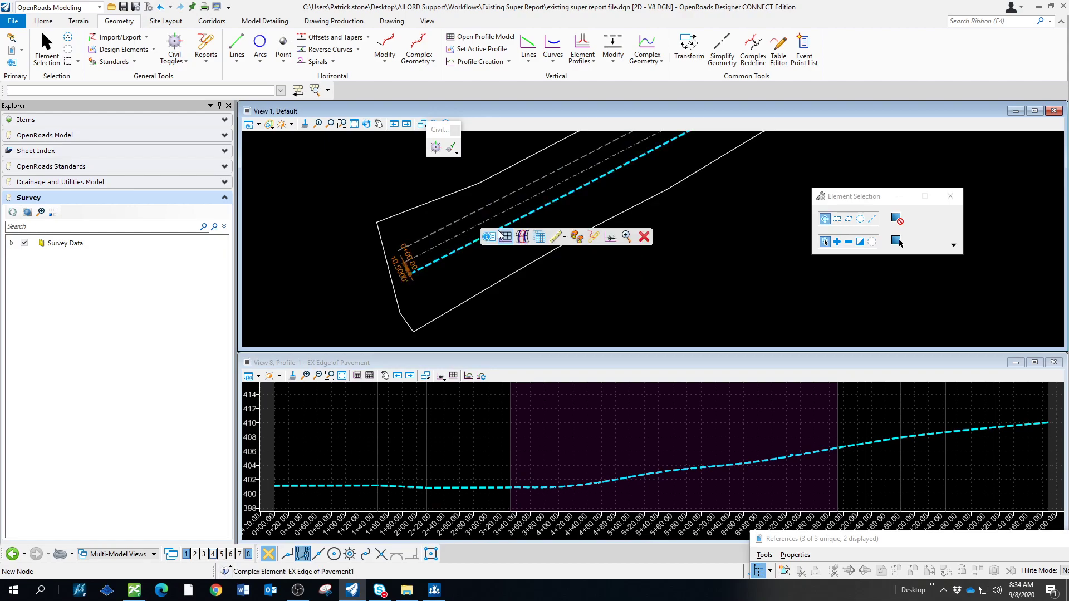
{"action": "left_click", "coordinate": [508, 239]}
{"action": "left_click", "coordinate": [373, 487]}
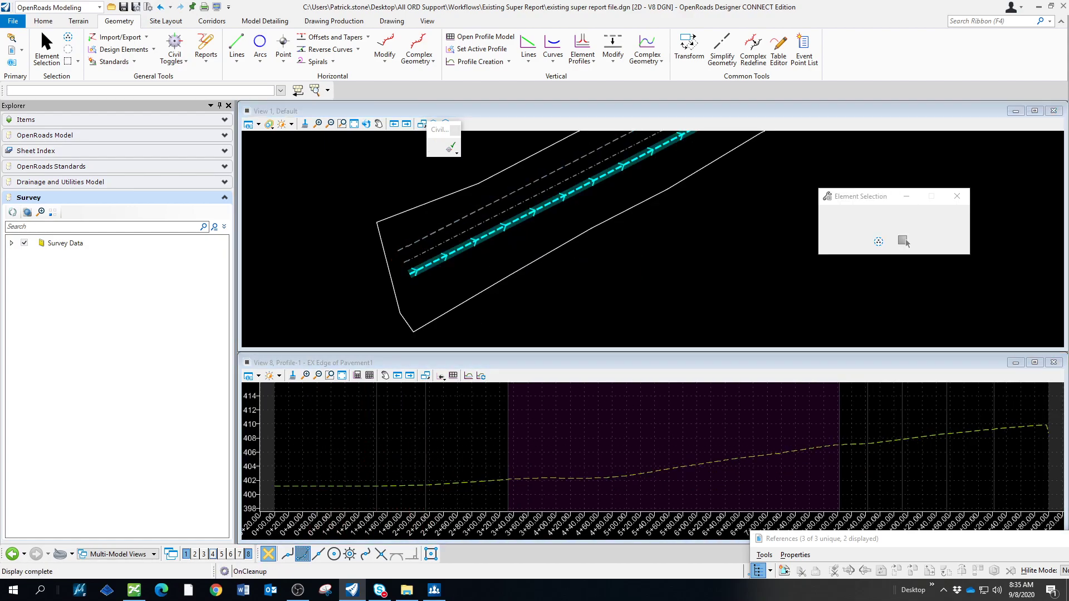
{"action": "left_click", "coordinate": [369, 487]}
{"action": "left_click", "coordinate": [400, 479]}
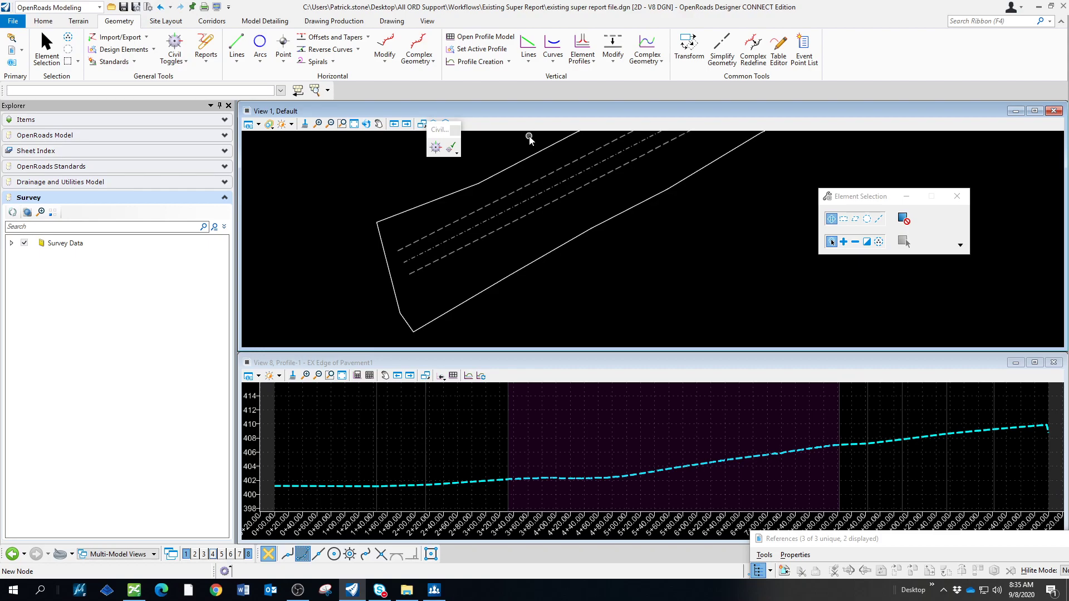
- Rename the left edge-of-pavement line's feature name to LT_EOP
{"action": "left_click", "coordinate": [513, 194]}
{"action": "mouse_move", "coordinate": [530, 189]}
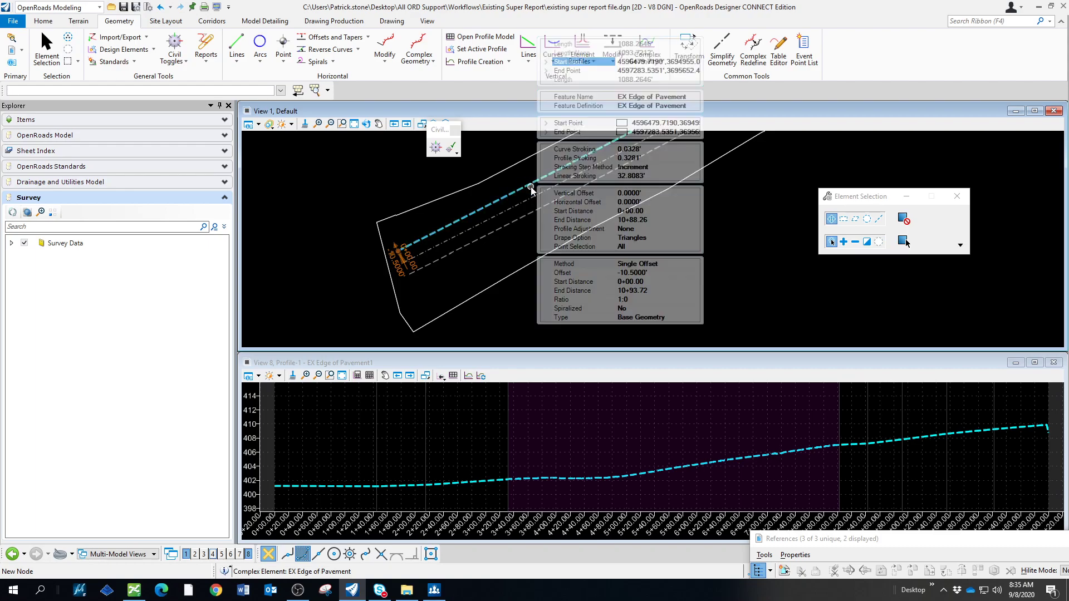
{"action": "left_click", "coordinate": [694, 98]}
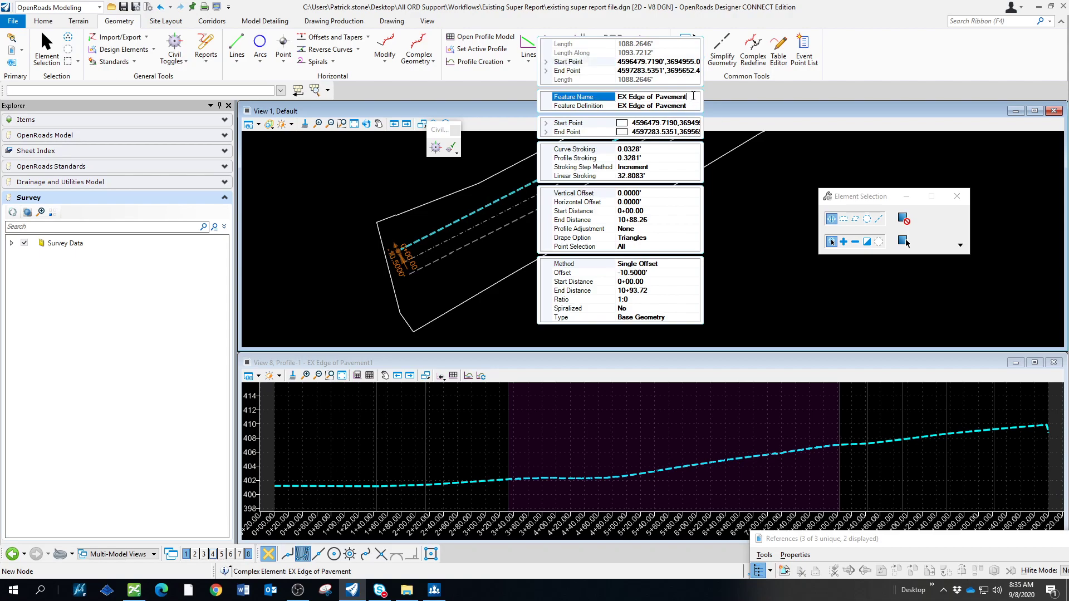
{"action": "left_click_drag", "start_coordinate": [695, 97], "coordinate": [611, 100]}
{"action": "type", "text": "LT"}
{"action": "type", "text": "_EOP"}
{"action": "key", "text": "Return"}
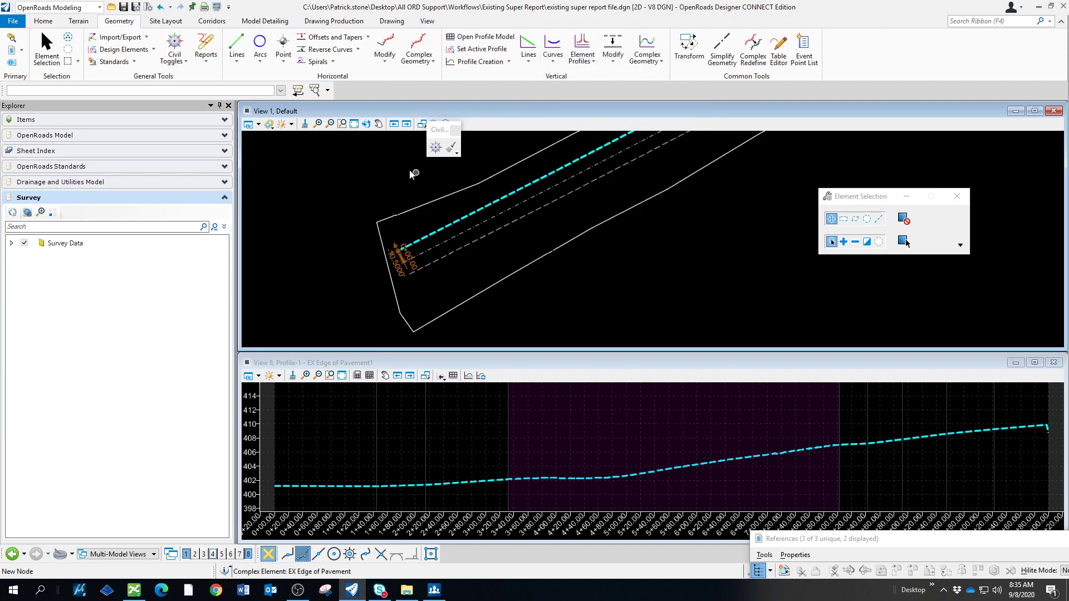
- Rename the right edge-of-pavement line's feature name to RT_EOP, then deselect it
{"action": "left_click", "coordinate": [443, 258]}
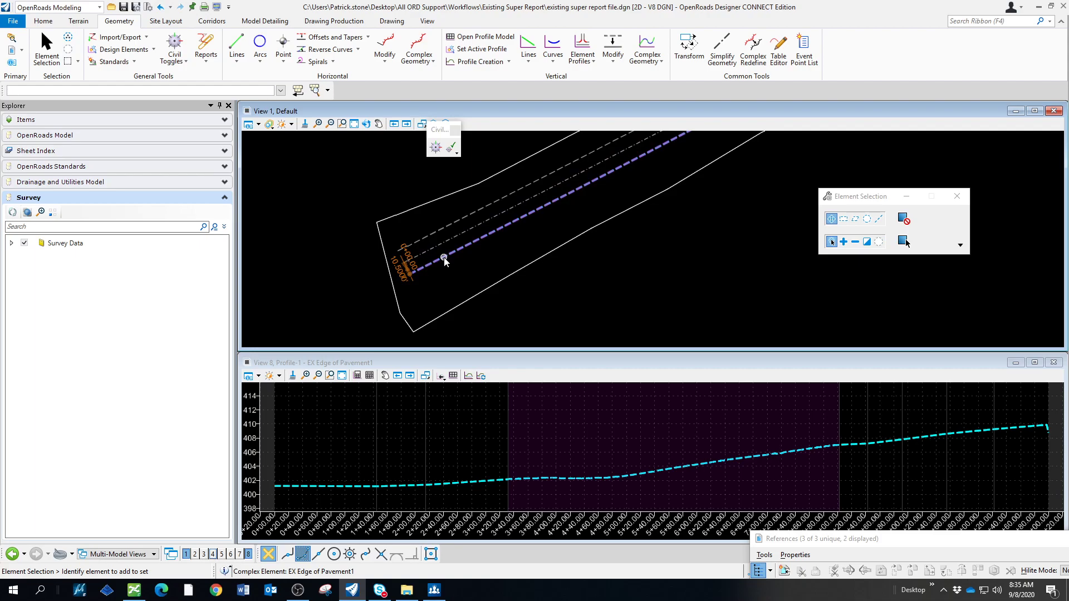
{"action": "mouse_move", "coordinate": [459, 255]}
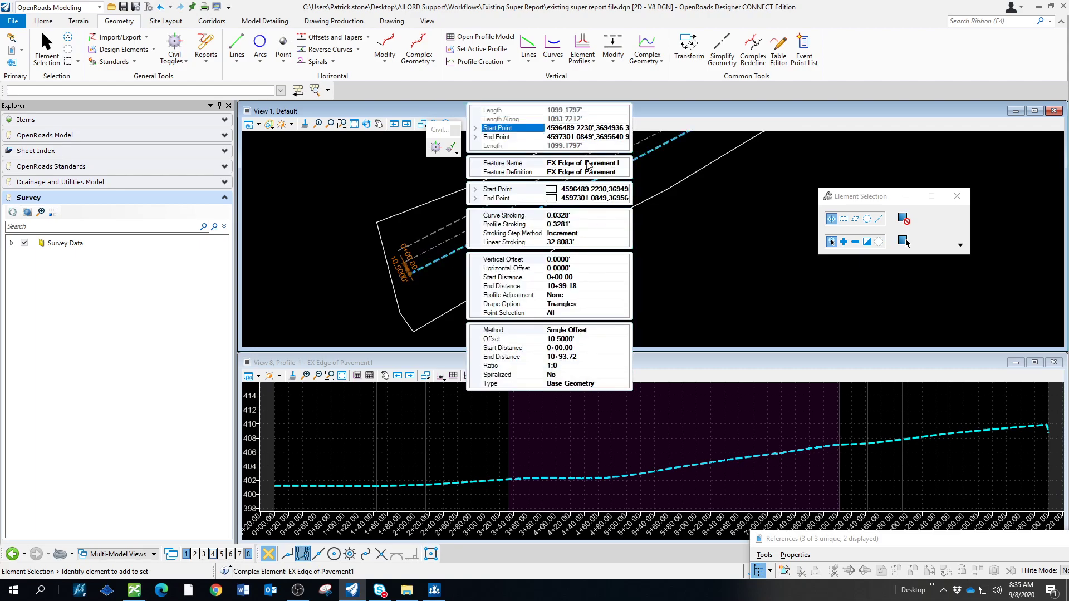
{"action": "left_click", "coordinate": [624, 165]}
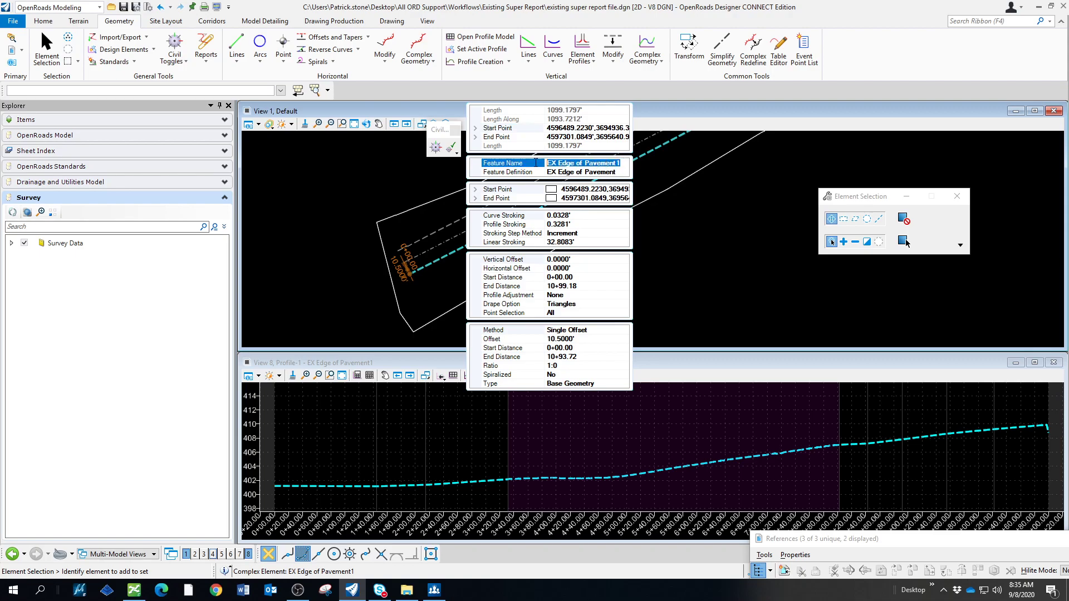
{"action": "type", "text": "RT_EOP"}
{"action": "key", "text": "Return"}
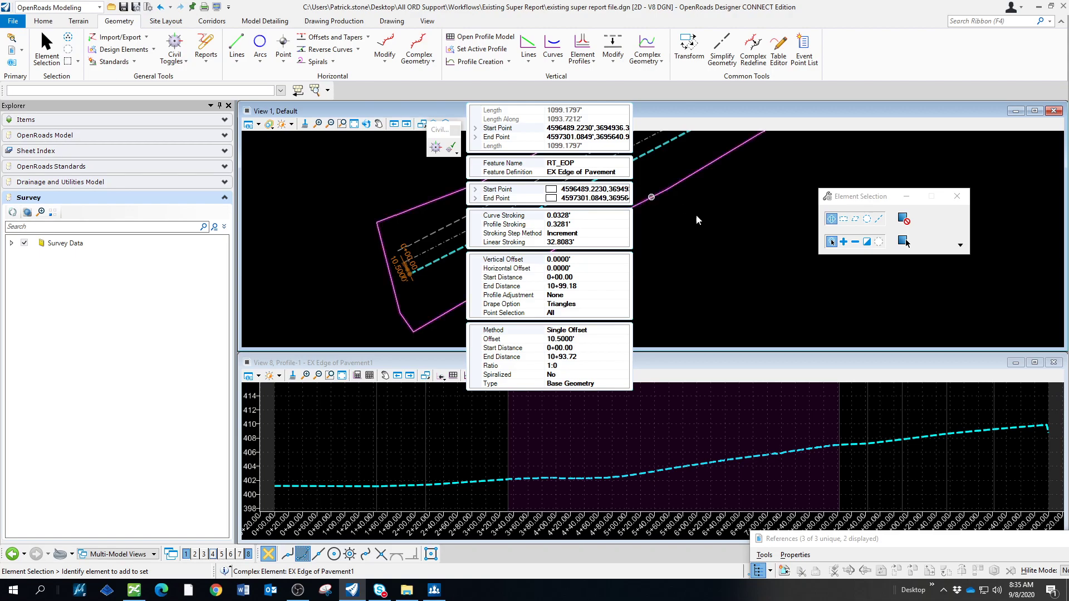
{"action": "left_click", "coordinate": [734, 263]}
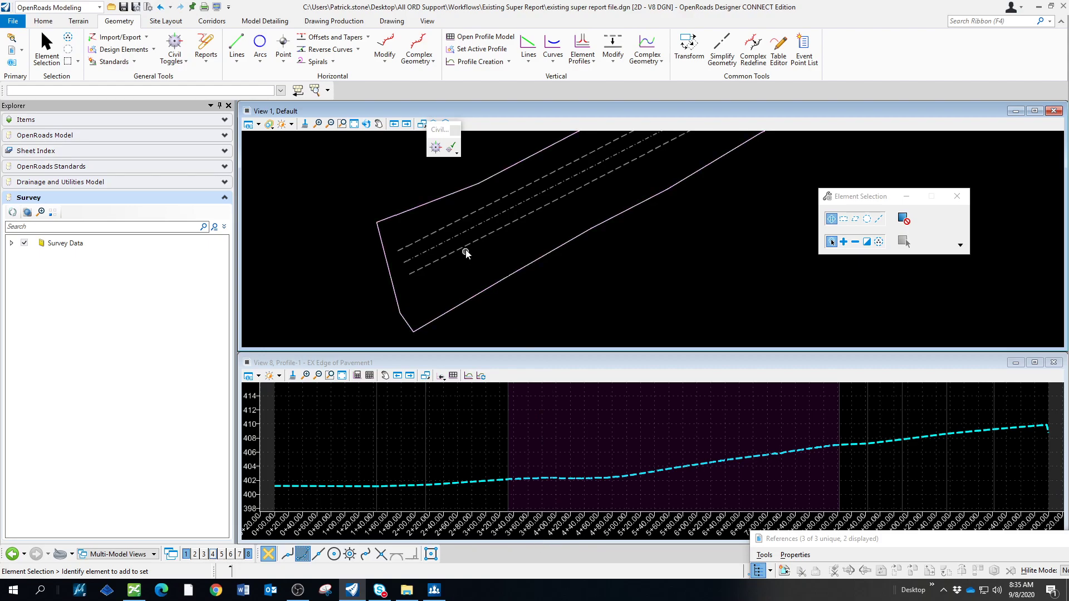
{"action": "mouse_move", "coordinate": [467, 250]}
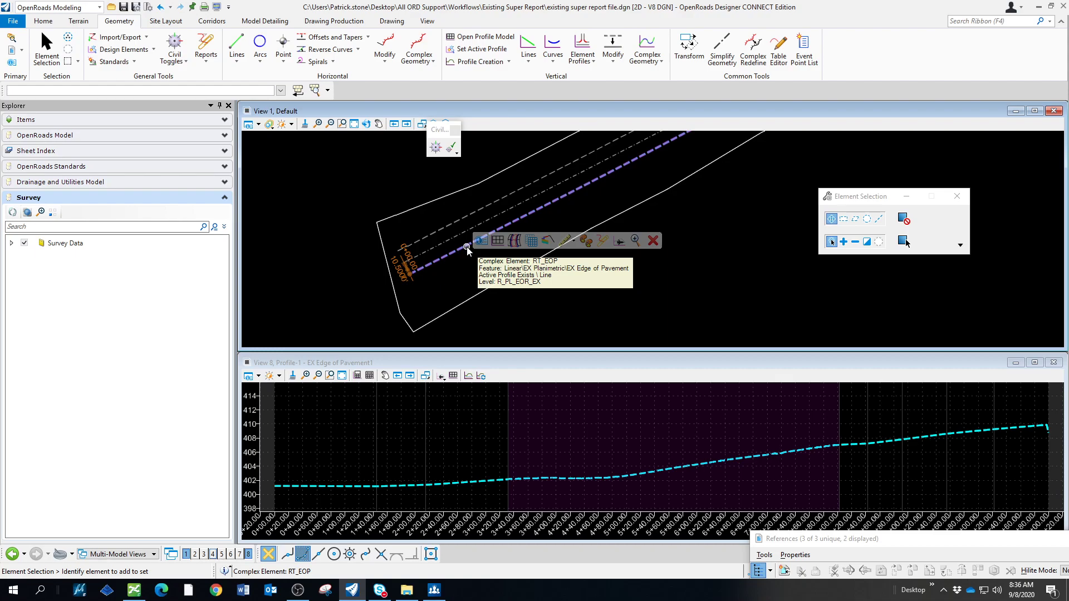
{"action": "left_click", "coordinate": [447, 238]}
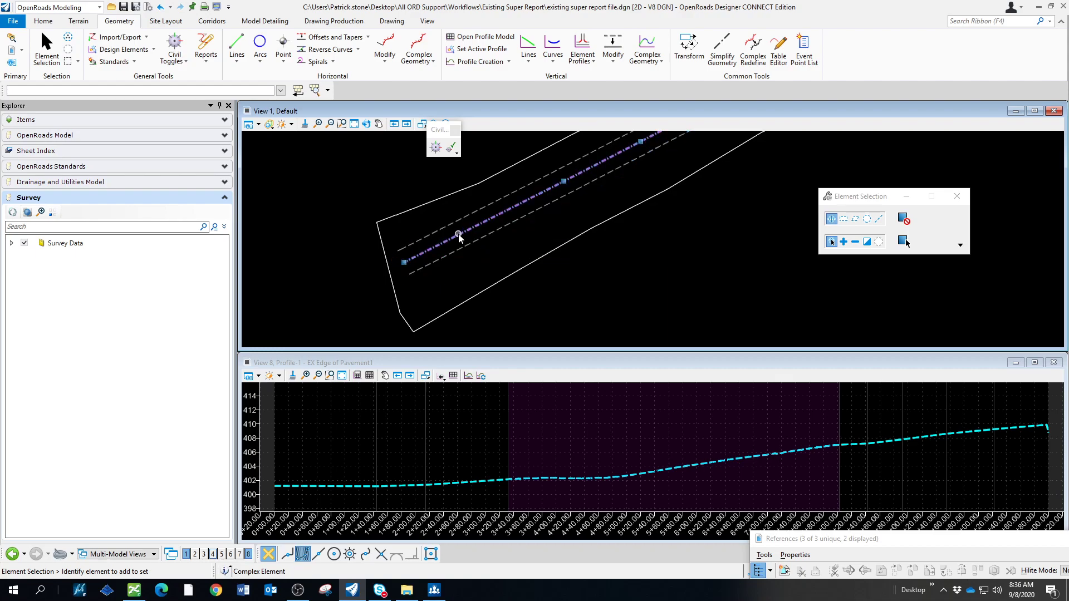
{"action": "mouse_move", "coordinate": [458, 236]}
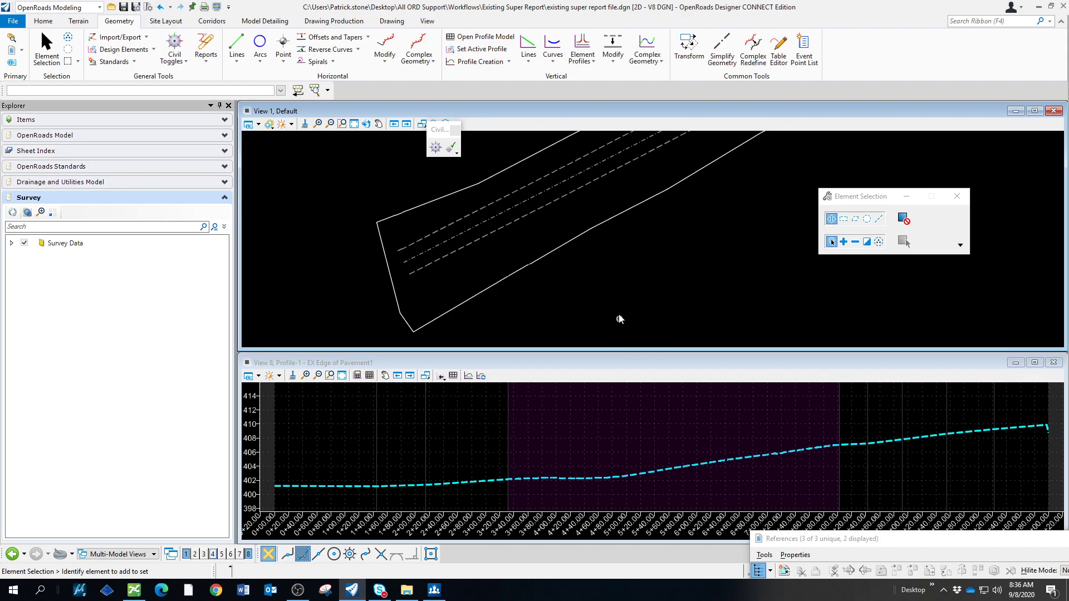
- Start a Station Base Report with the station interval changed from 100 to 10
{"action": "left_click", "coordinate": [208, 62]}
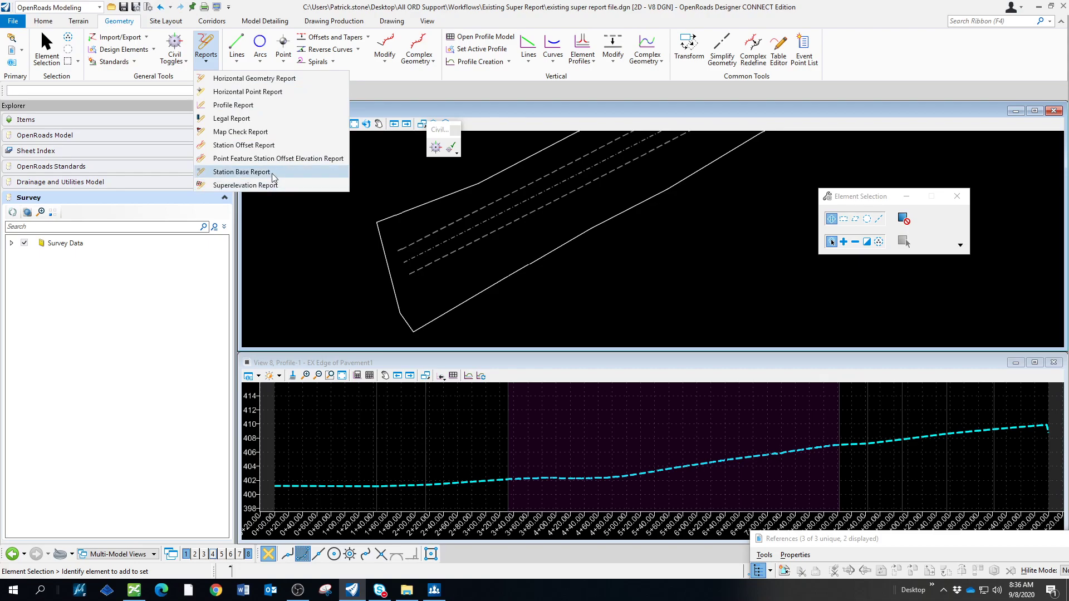
{"action": "left_click", "coordinate": [241, 172]}
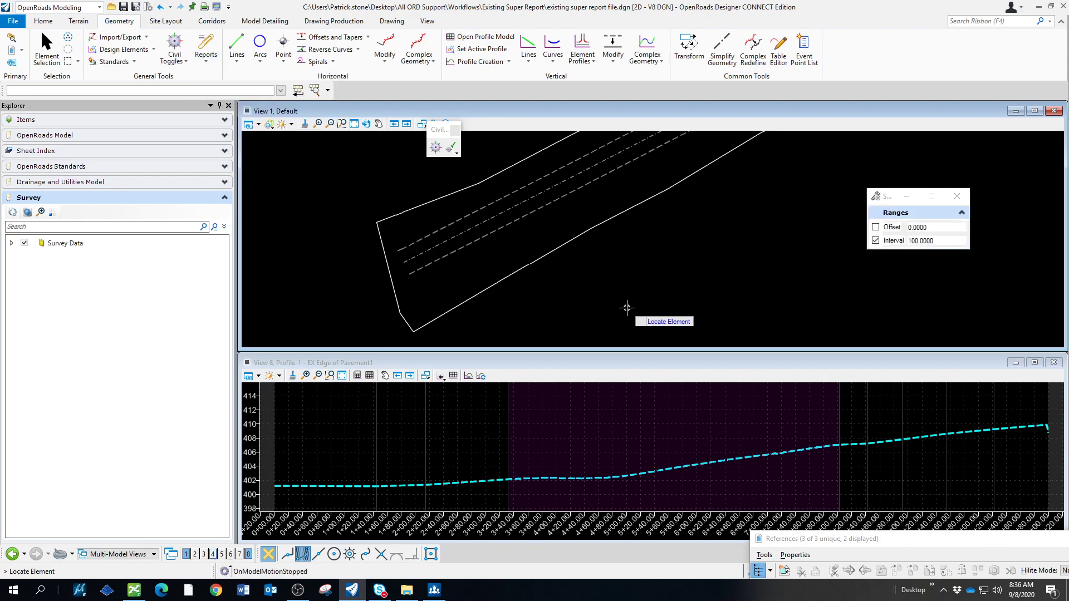
{"action": "left_click", "coordinate": [912, 242]}
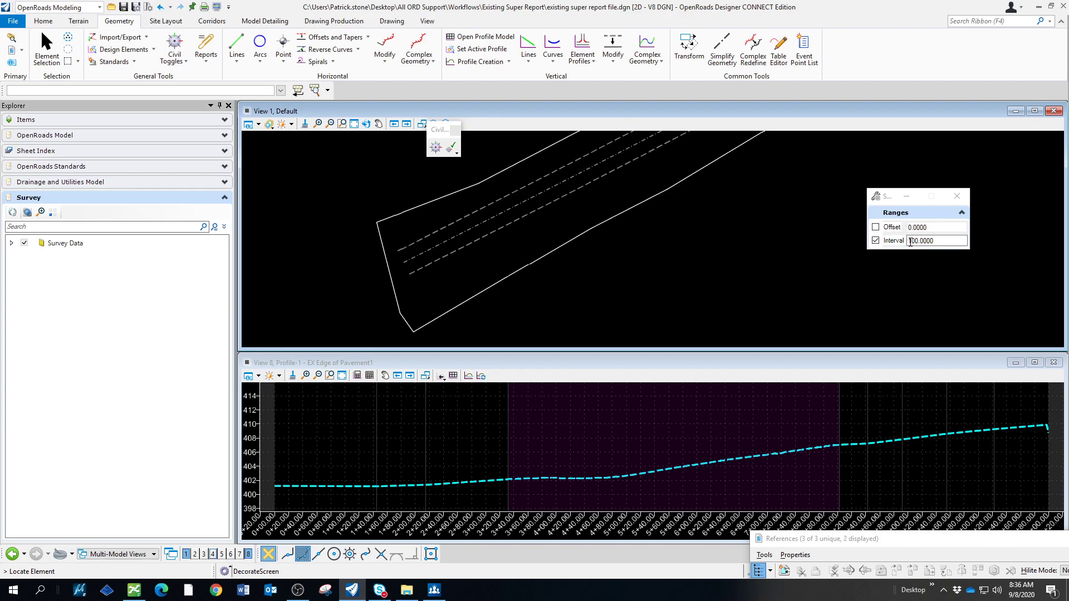
{"action": "left_click_drag", "start_coordinate": [911, 242], "coordinate": [941, 242]}
{"action": "type", "text": "10"}
{"action": "key", "text": "Return"}
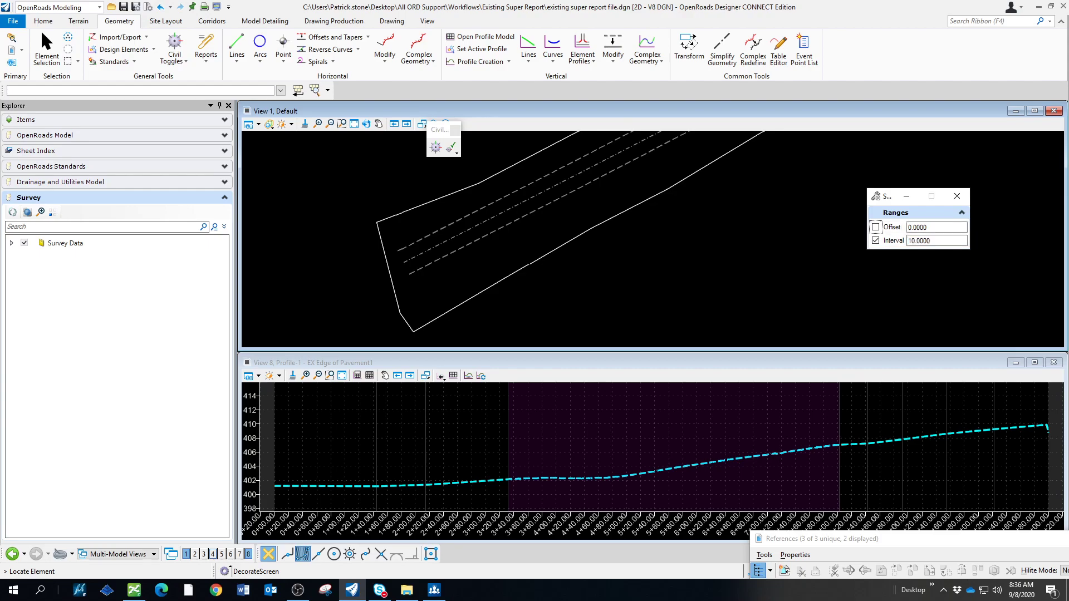
- Pick the centerline as baseline and the LT_EOP and RT_EOP lines as offsets to generate the report
{"action": "left_click", "coordinate": [471, 241]}
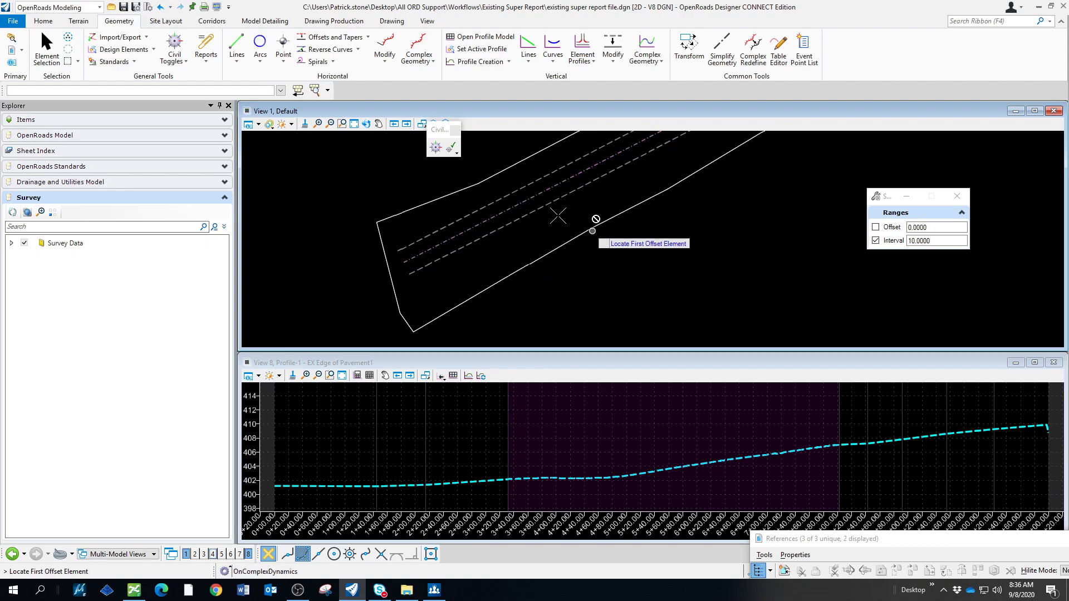
{"action": "left_click", "coordinate": [497, 200]}
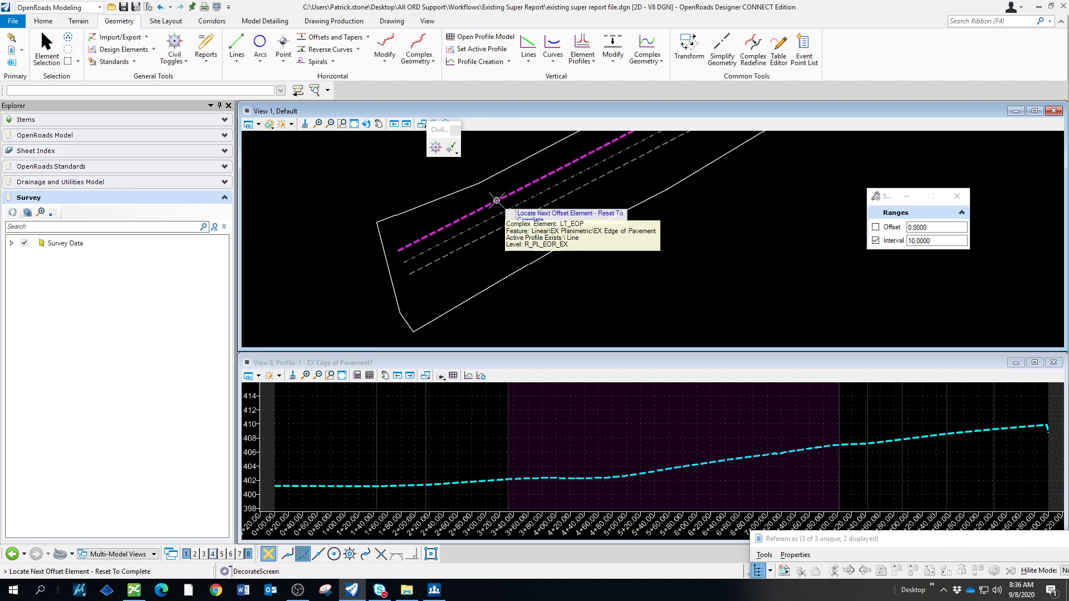
{"action": "left_click", "coordinate": [499, 228]}
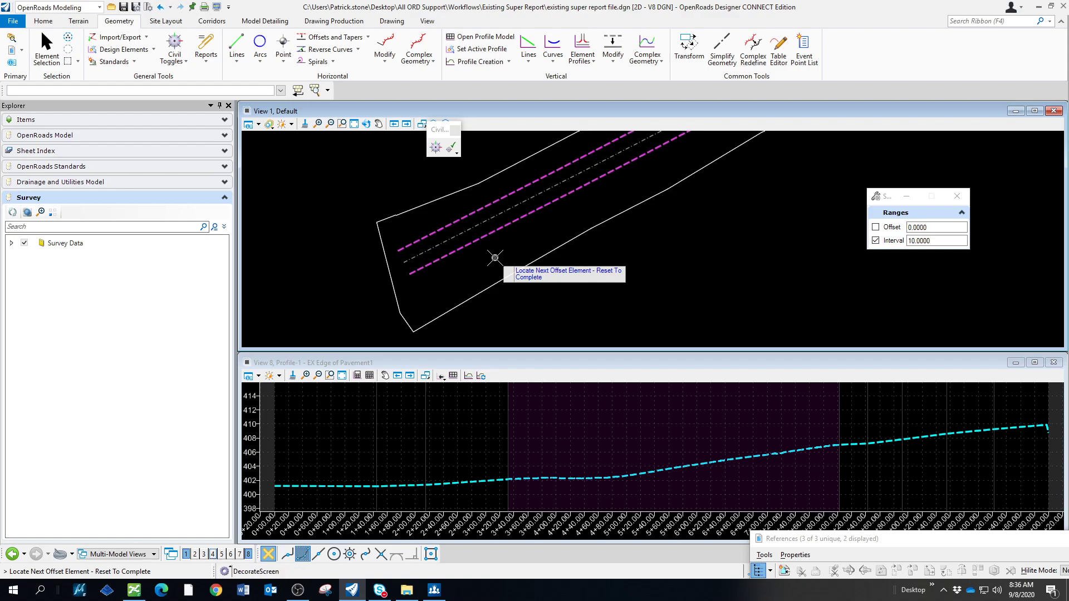
{"action": "right_click", "coordinate": [495, 258]}
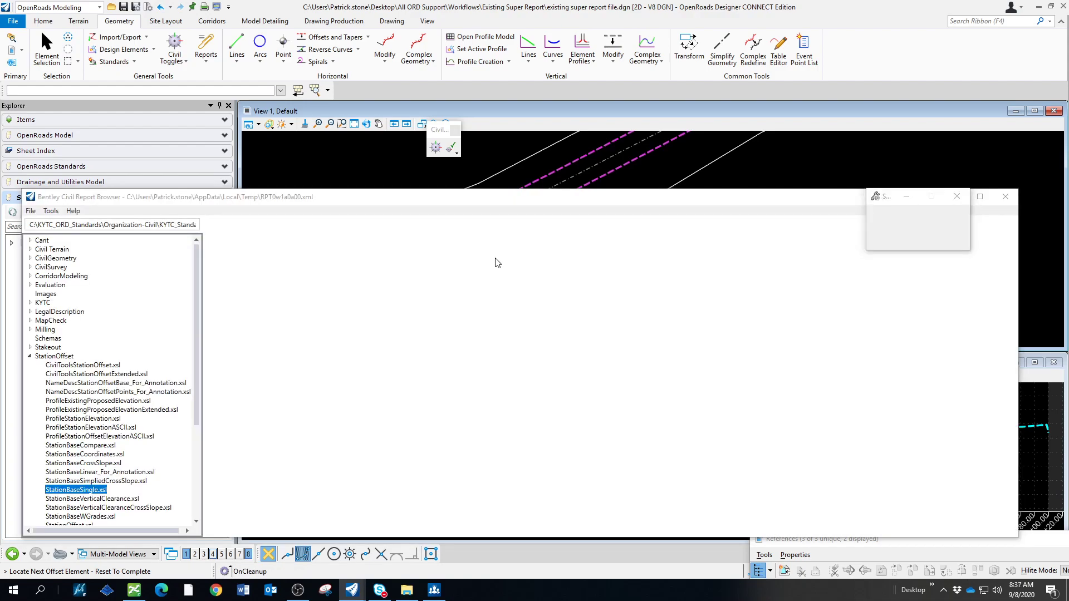
- Select the StationBaseVerticalClearanceCrossSlope report and move and enlarge the Report Browser
{"action": "left_click_drag", "start_coordinate": [428, 202], "coordinate": [511, 58]}
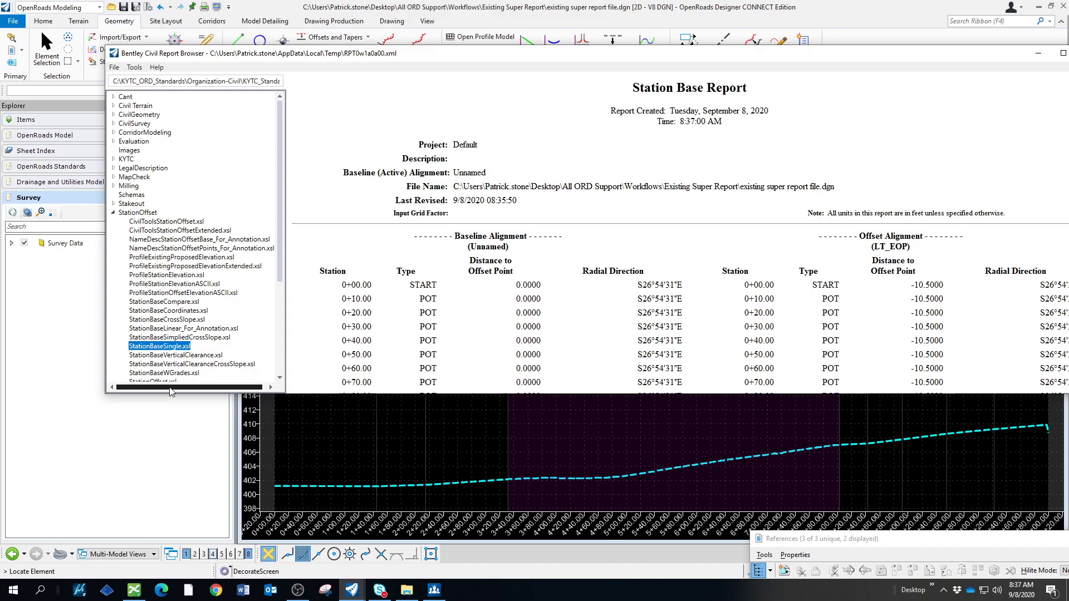
{"action": "left_click", "coordinate": [211, 365]}
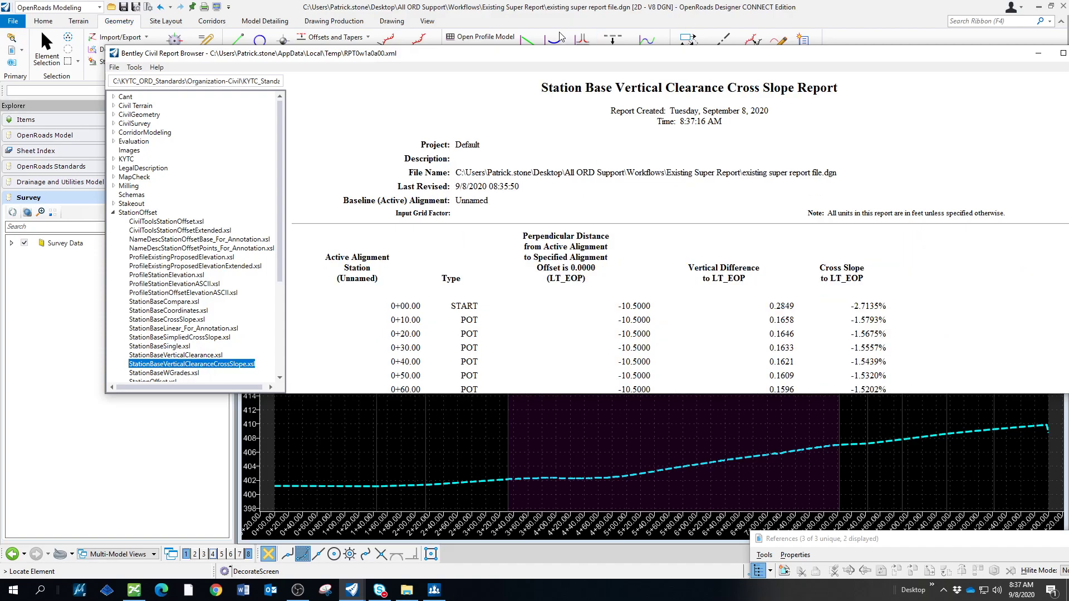
{"action": "left_click_drag", "start_coordinate": [573, 57], "coordinate": [512, 21]}
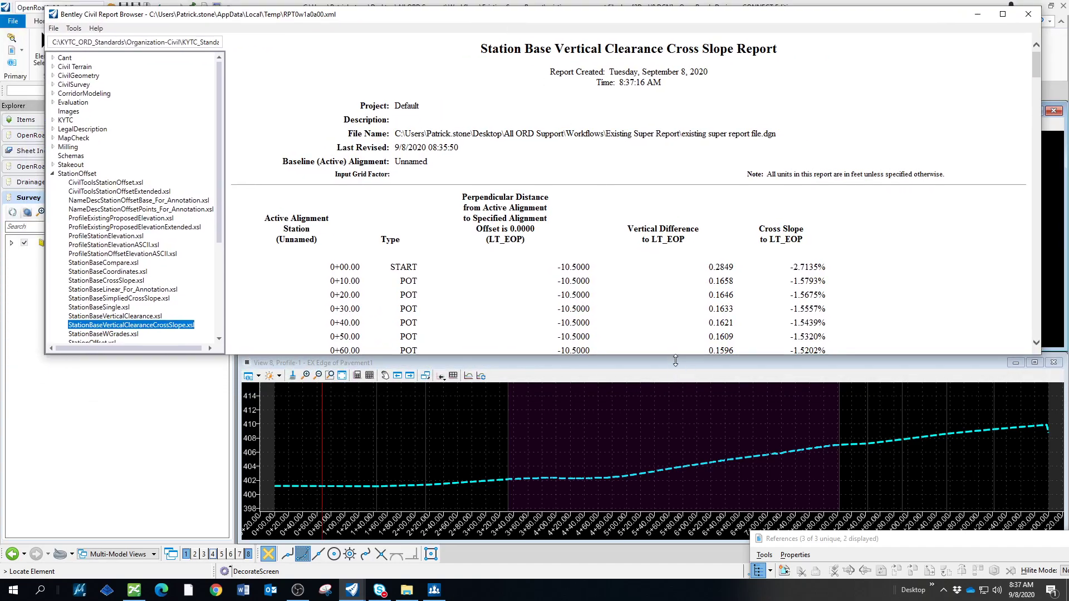
{"action": "left_click_drag", "start_coordinate": [675, 360], "coordinate": [624, 500]}
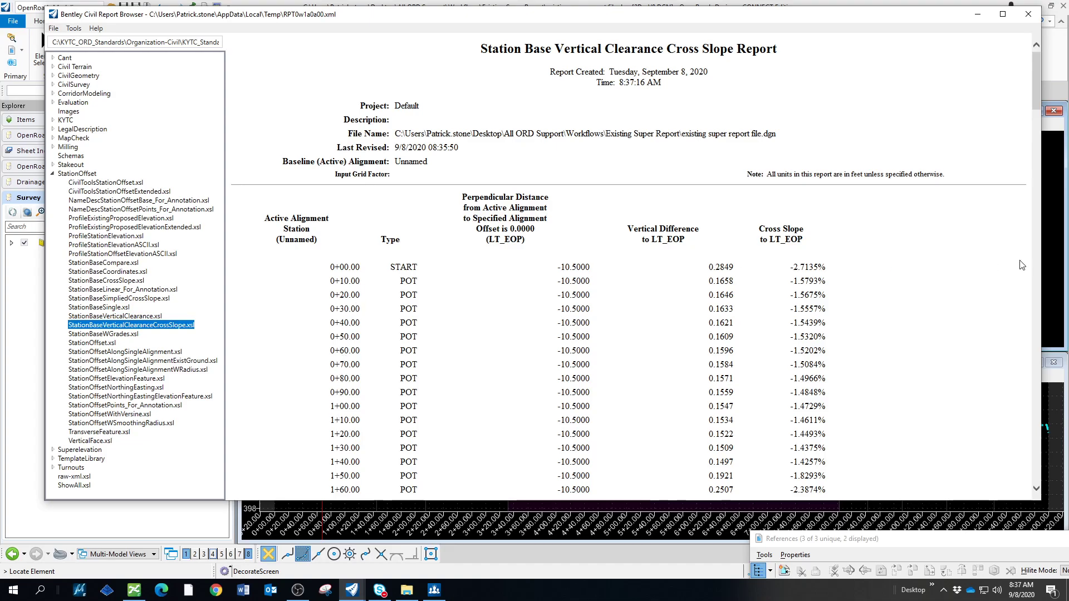
- Reposition the Report Browser, check the station interval, and scroll to the RT_EOP table
{"action": "left_click_drag", "start_coordinate": [872, 16], "coordinate": [848, 295]}
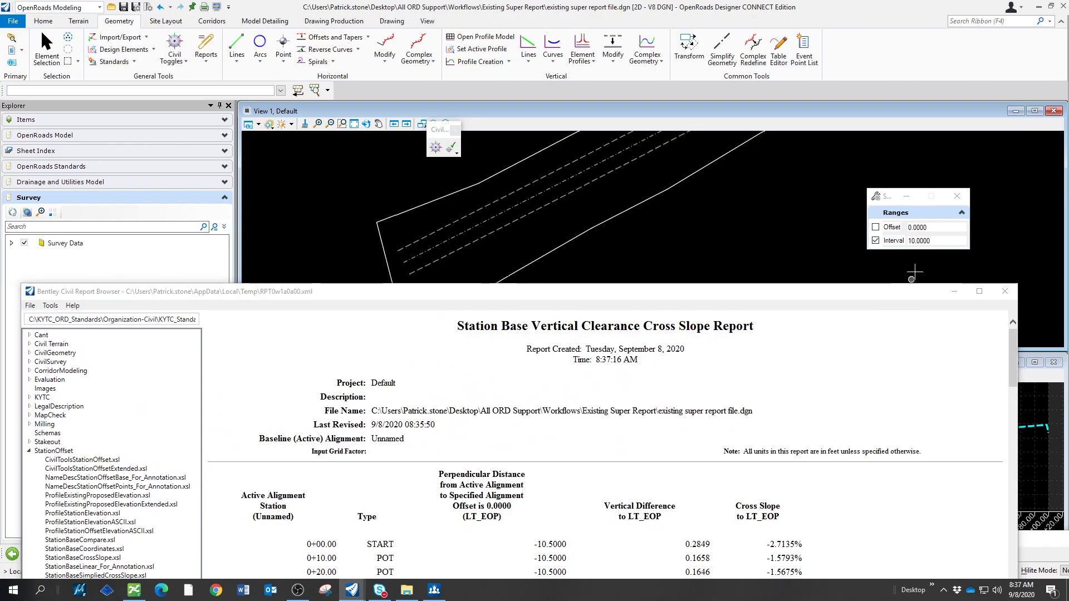
{"action": "left_click", "coordinate": [919, 240]}
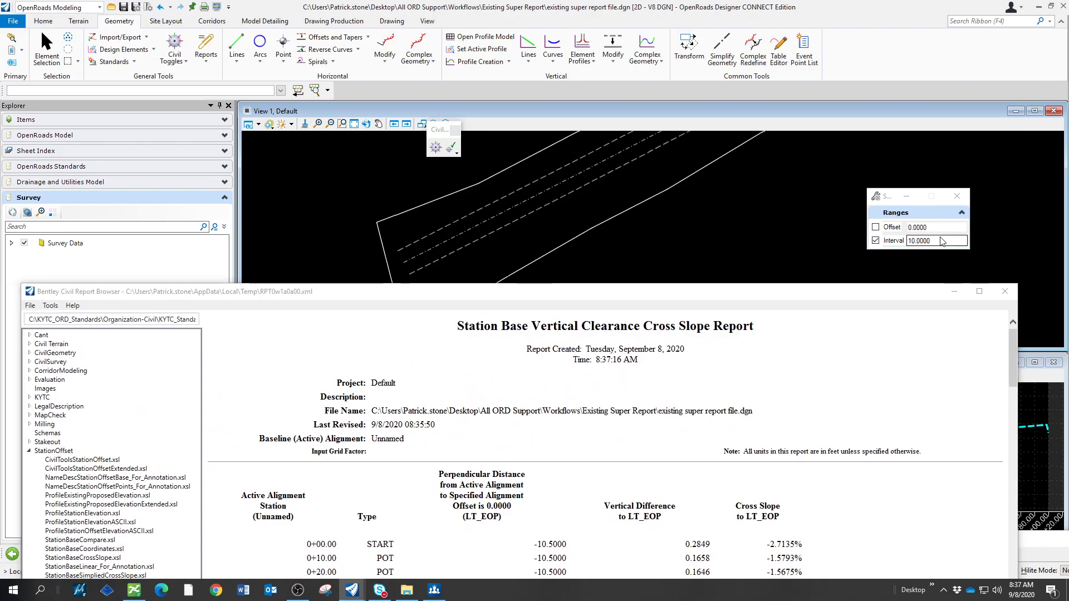
{"action": "left_click_drag", "start_coordinate": [847, 296], "coordinate": [903, 98]}
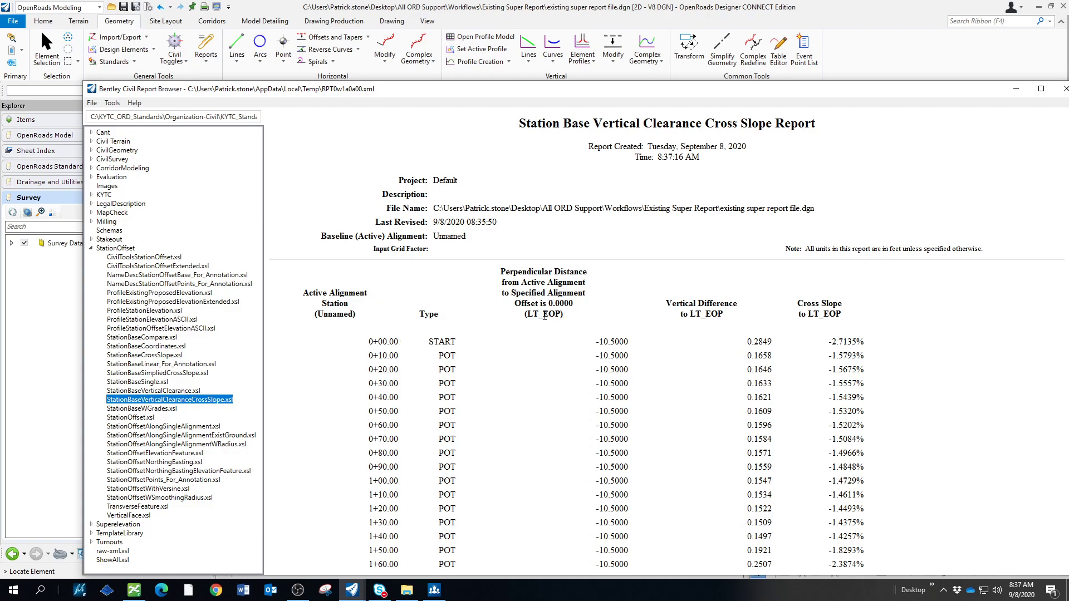
{"action": "scroll", "coordinate": [545, 363], "scroll_direction": "down", "scroll_amount": 20}
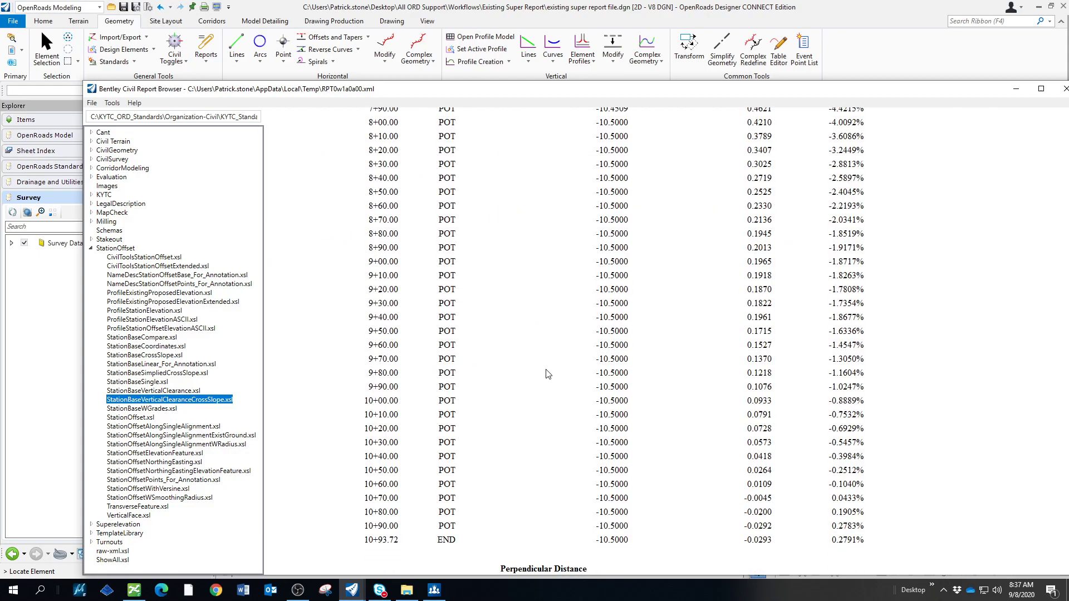
{"action": "scroll", "coordinate": [546, 370], "scroll_direction": "up", "scroll_amount": 3}
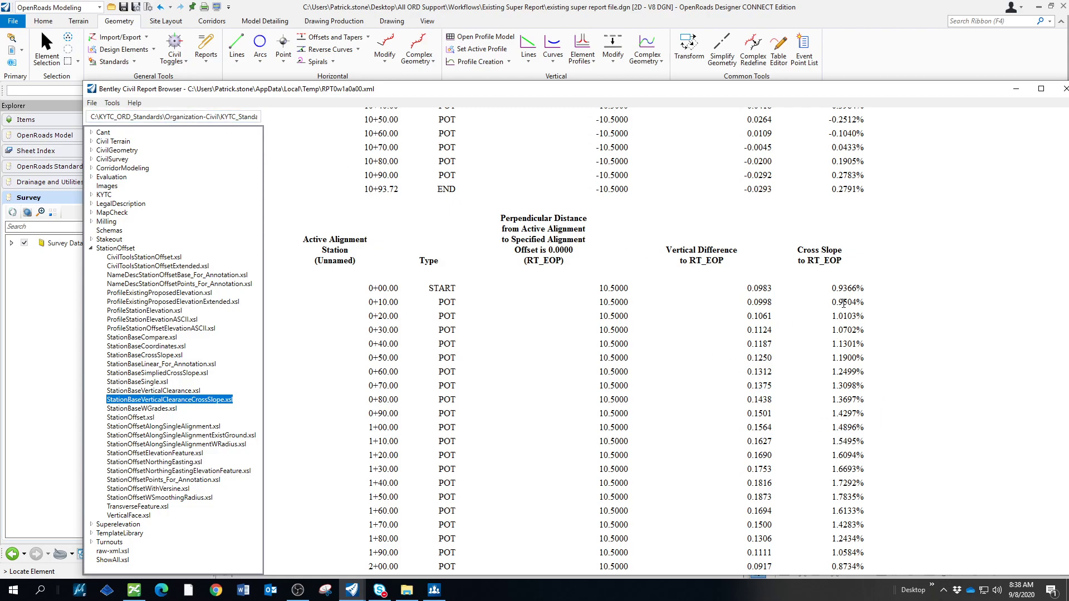
- Set Alternate Slope precision to one decimal in Format Options and review the report
{"action": "left_click", "coordinate": [117, 105]}
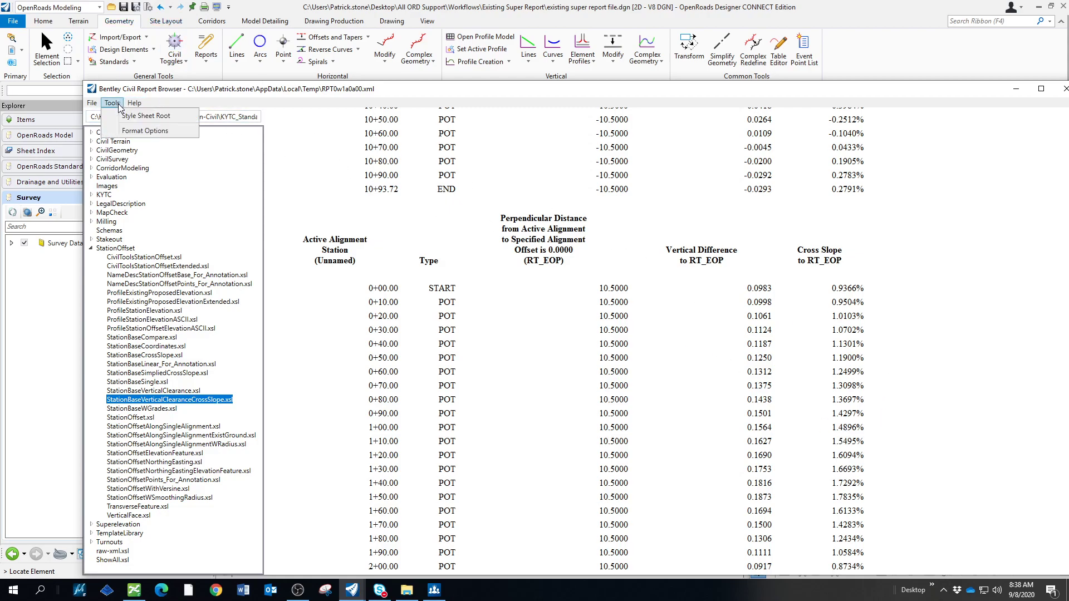
{"action": "left_click", "coordinate": [132, 131]}
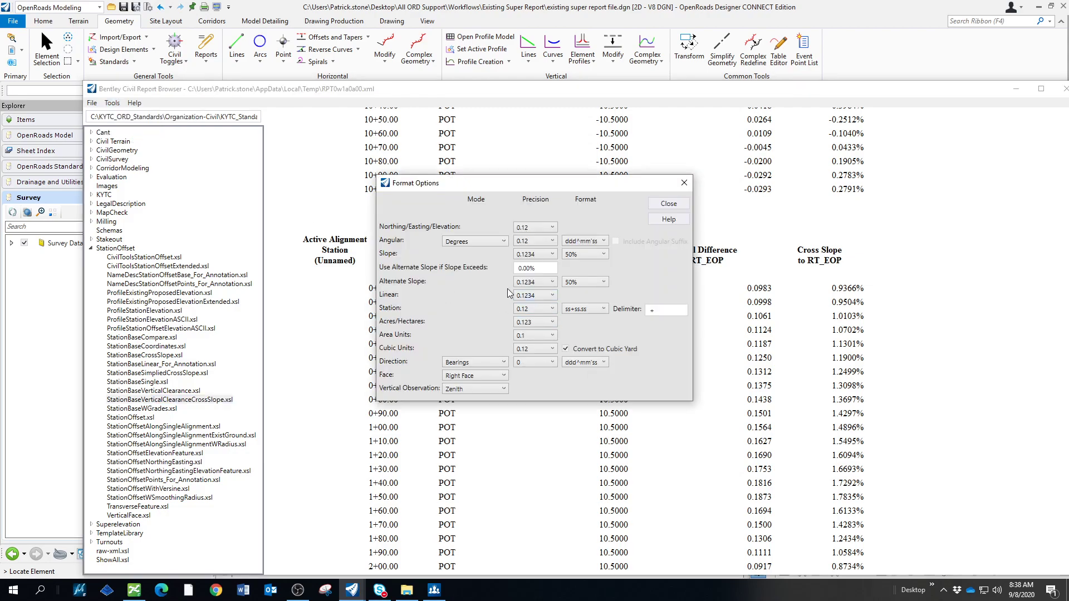
{"action": "left_click", "coordinate": [552, 282]}
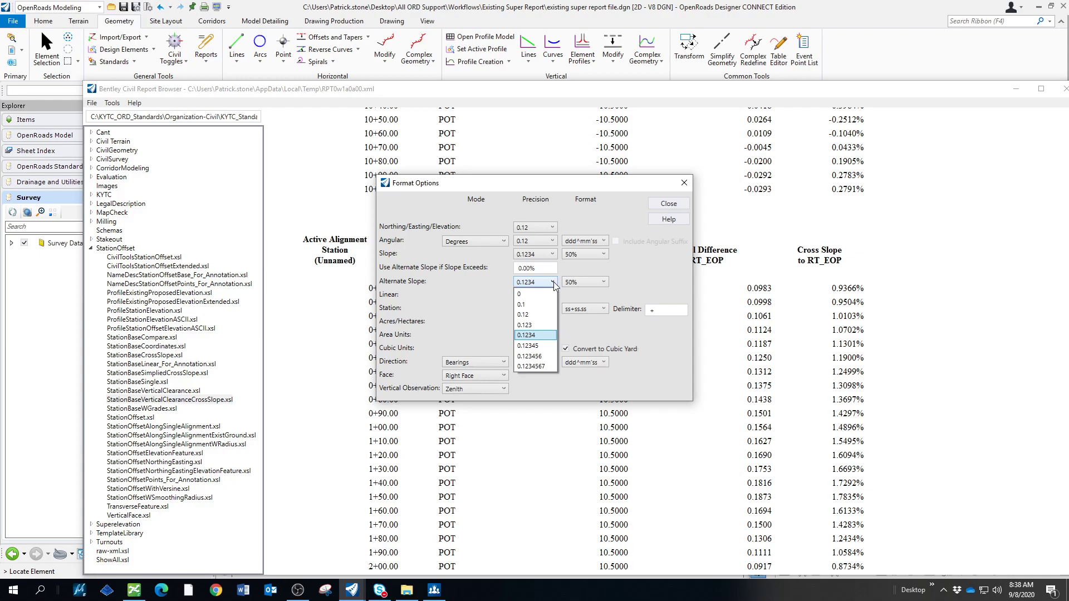
{"action": "left_click", "coordinate": [534, 305]}
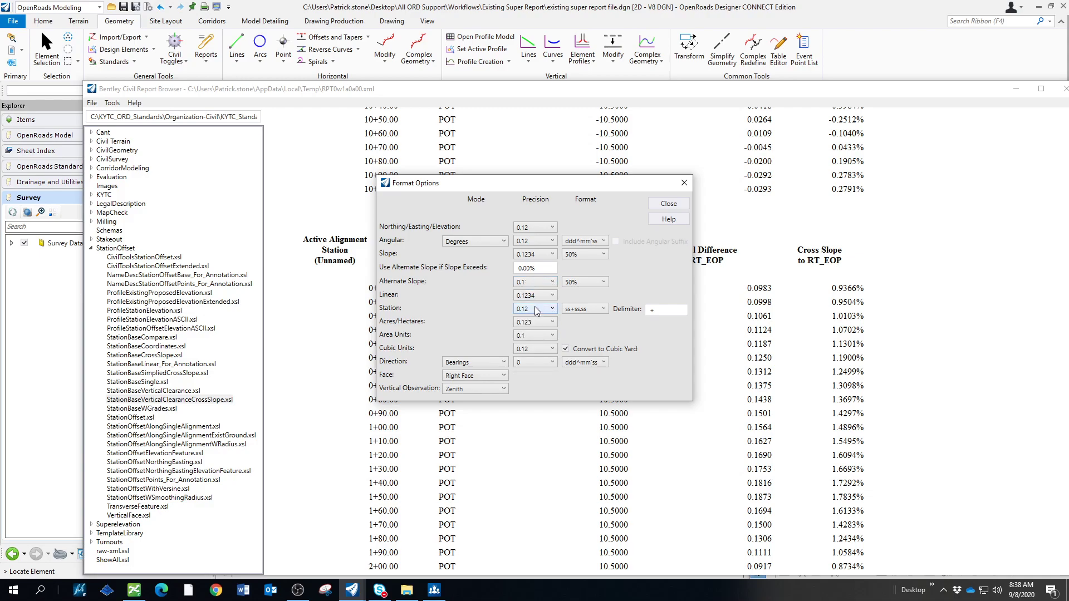
{"action": "left_click", "coordinate": [669, 204]}
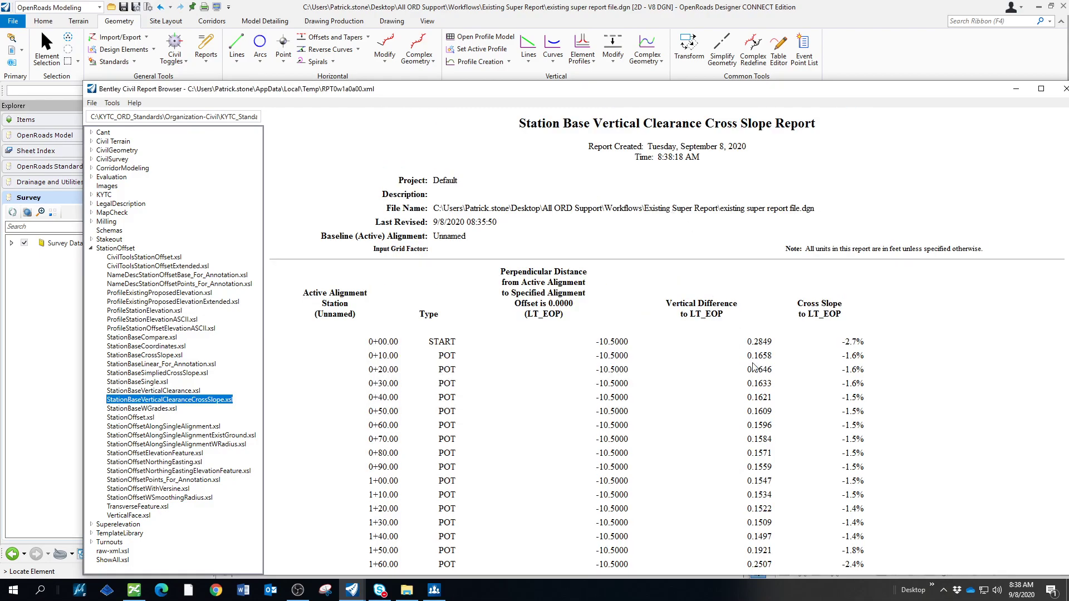
{"action": "scroll", "coordinate": [830, 393], "scroll_direction": "down", "scroll_amount": 3}
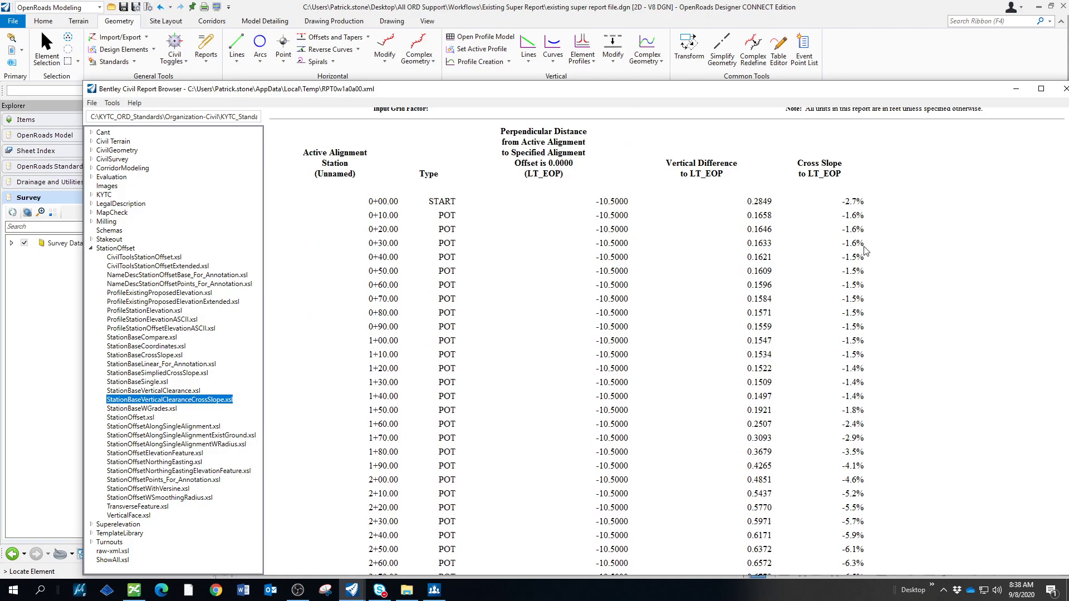
- Change Alternate Slope precision to 0.12 so cross slopes show two decimals like -2.71%
{"action": "left_click", "coordinate": [112, 103]}
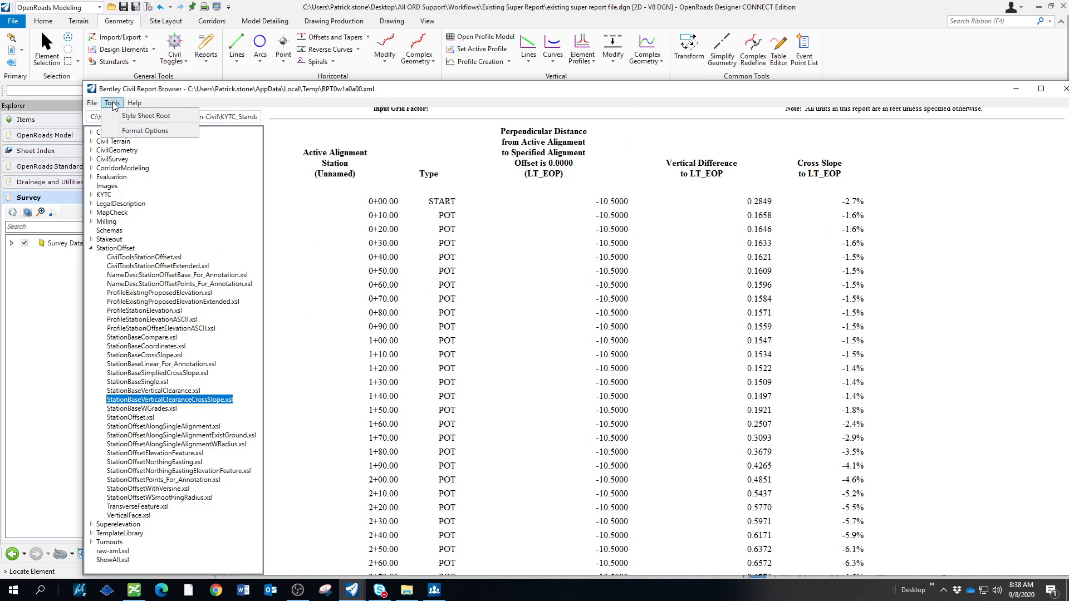
{"action": "left_click", "coordinate": [144, 131]}
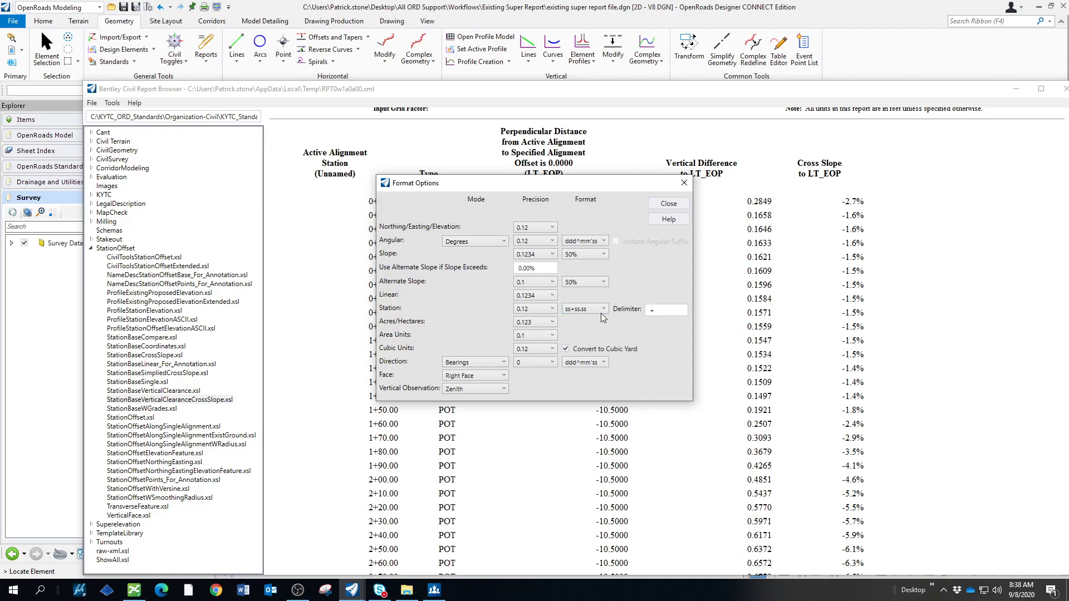
{"action": "left_click", "coordinate": [550, 282]}
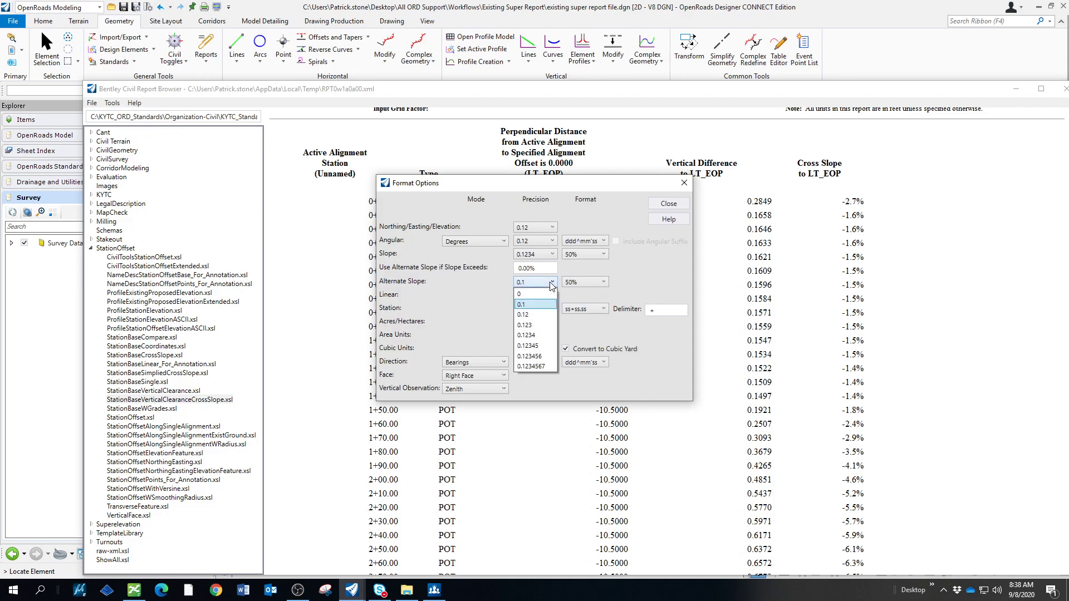
{"action": "left_click", "coordinate": [539, 315]}
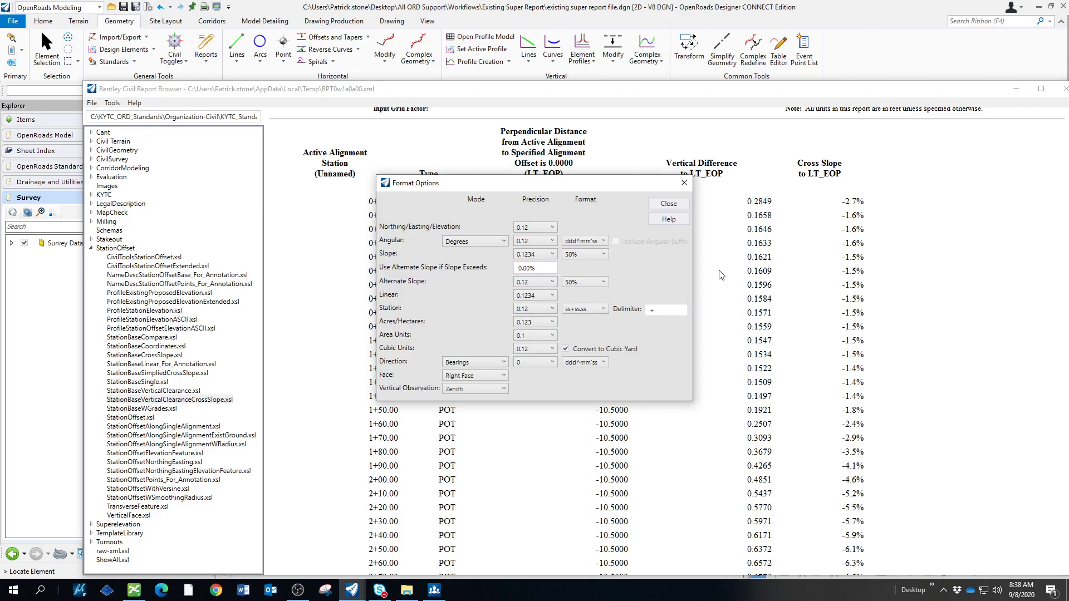
{"action": "left_click", "coordinate": [672, 205]}
{"action": "scroll", "coordinate": [865, 379], "scroll_direction": "down", "scroll_amount": 3}
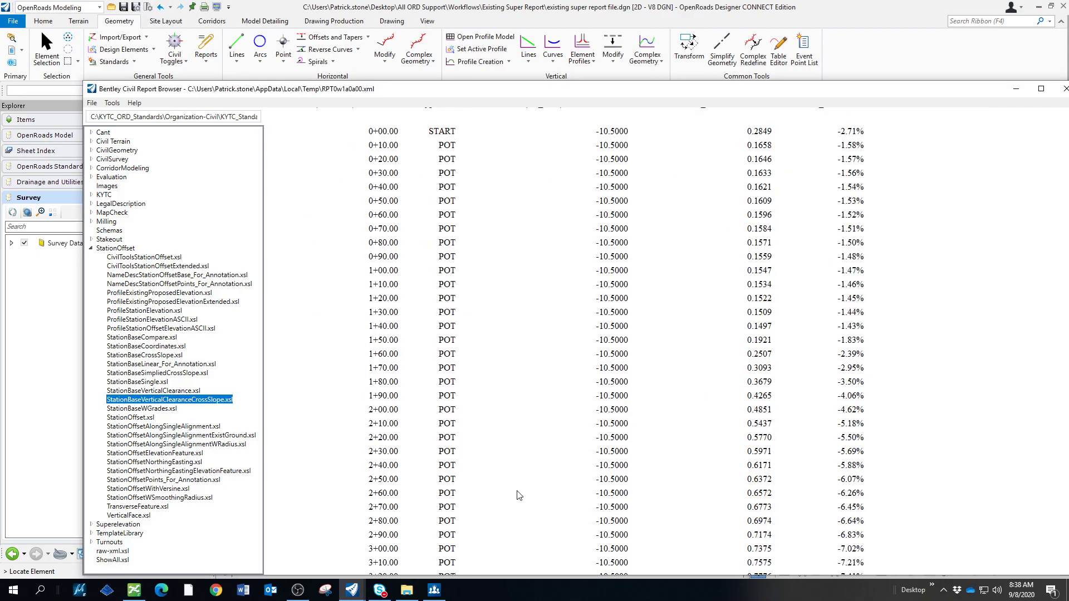
{"action": "scroll", "coordinate": [538, 480], "scroll_direction": "down", "scroll_amount": 2}
{"action": "scroll", "coordinate": [538, 480], "scroll_direction": "up", "scroll_amount": 4}
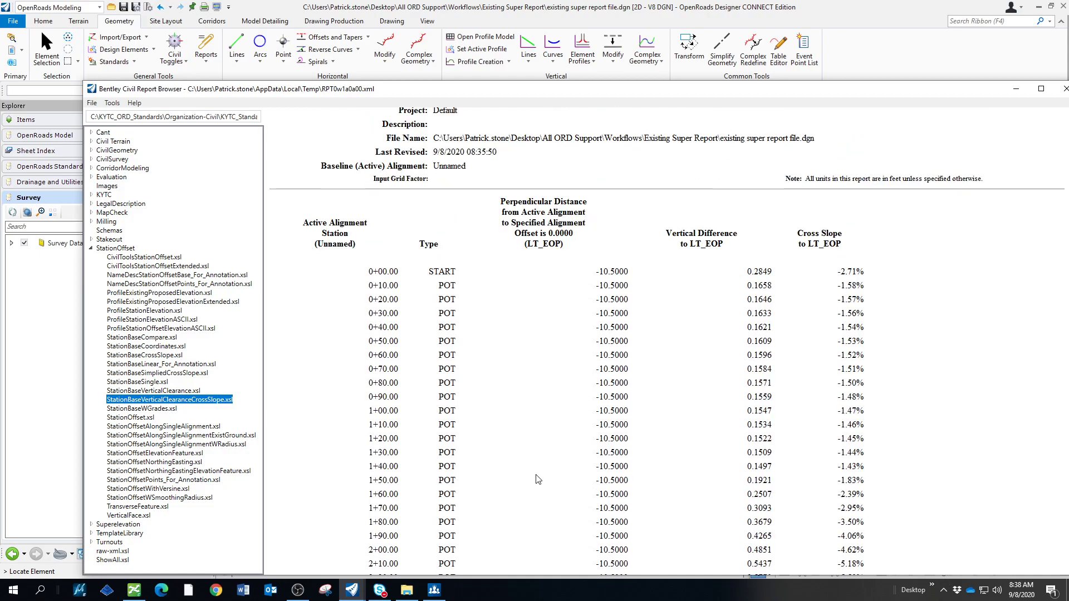